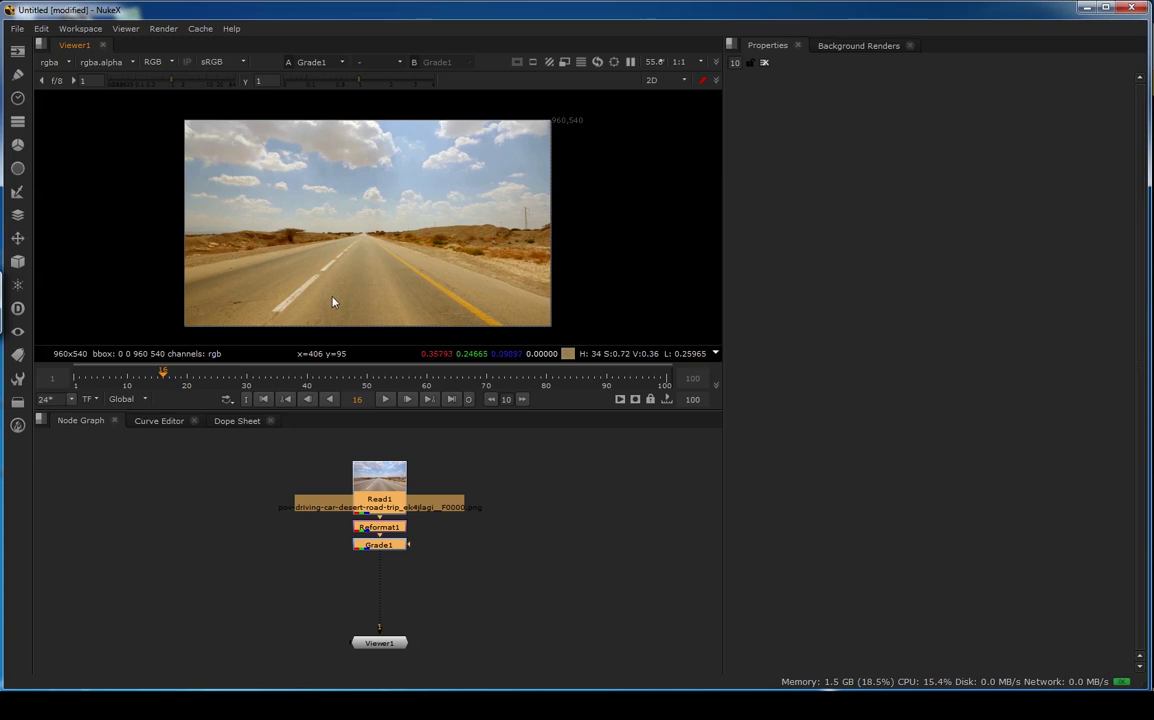
Return to the first frame and examine the desert road footage with its Read, Reformat and Grade nodes
left_click(264, 399)
mouse_move(368, 255)
middle_mouse_down()
mouse_move(399, 252)
mouse_move(384, 268)
middle_mouse_up()
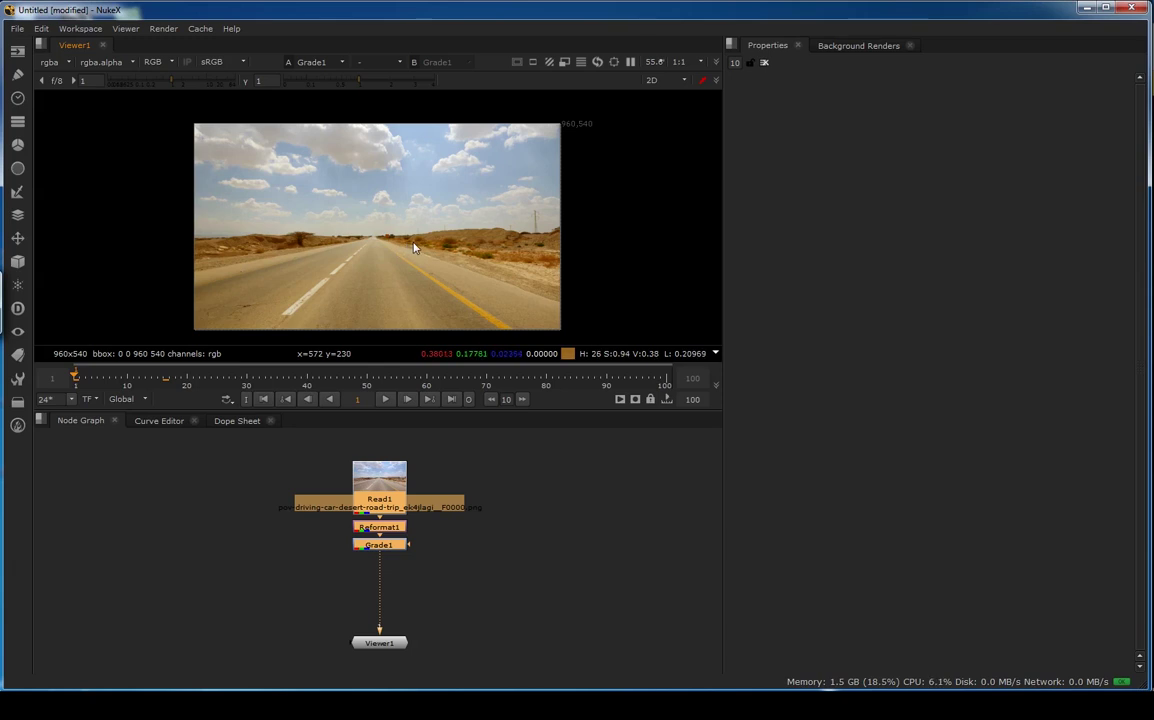
scroll(438, 555, "up", 4)
middle_click_drag(478, 556, 468, 510)
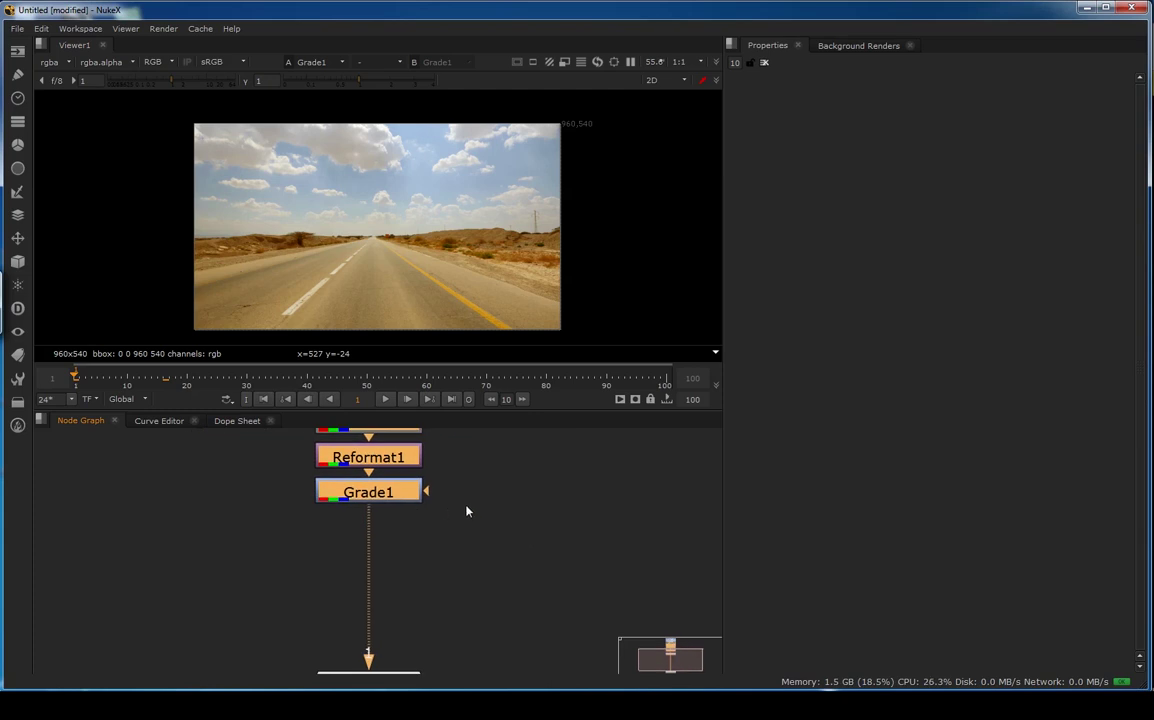
scroll(417, 518, "down", 3)
middle_click_drag(382, 516, 382, 568)
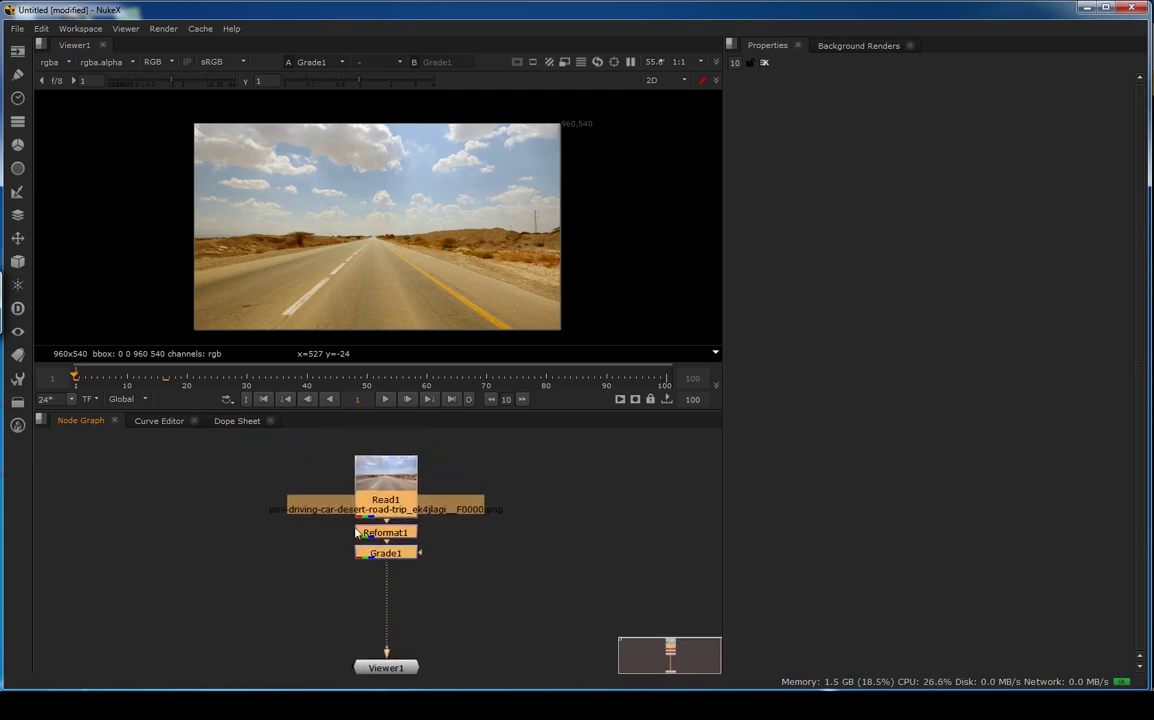
left_click_drag(249, 443, 541, 596)
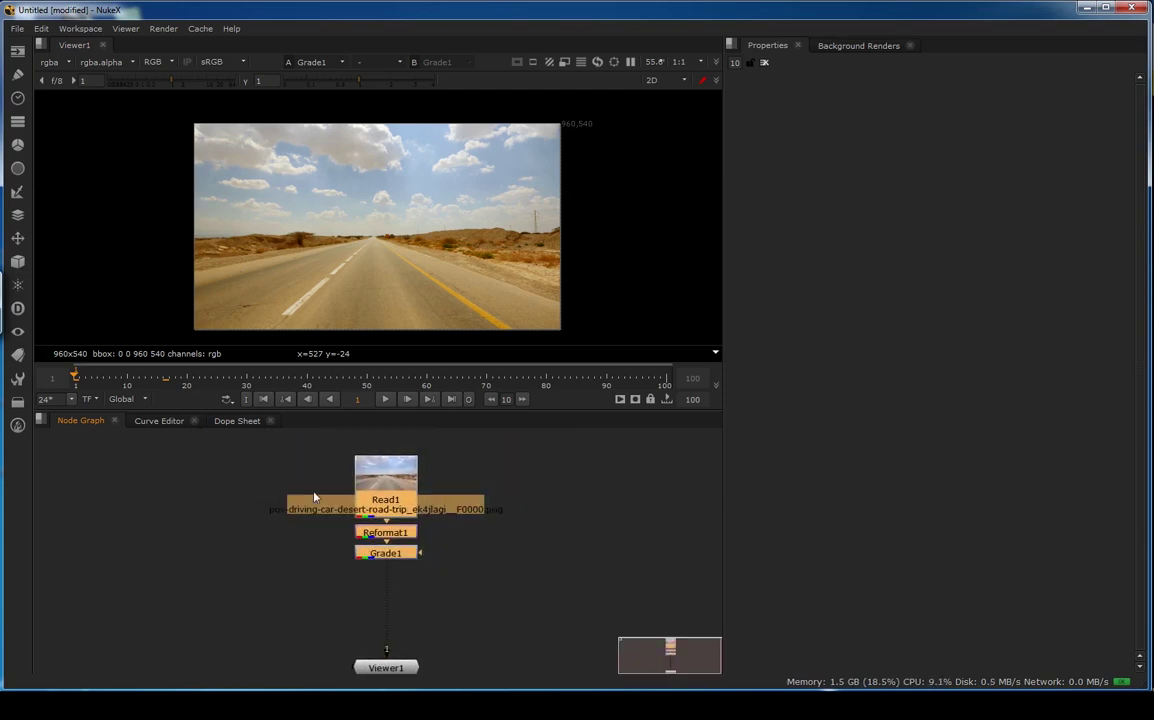
left_click_drag(265, 438, 513, 588)
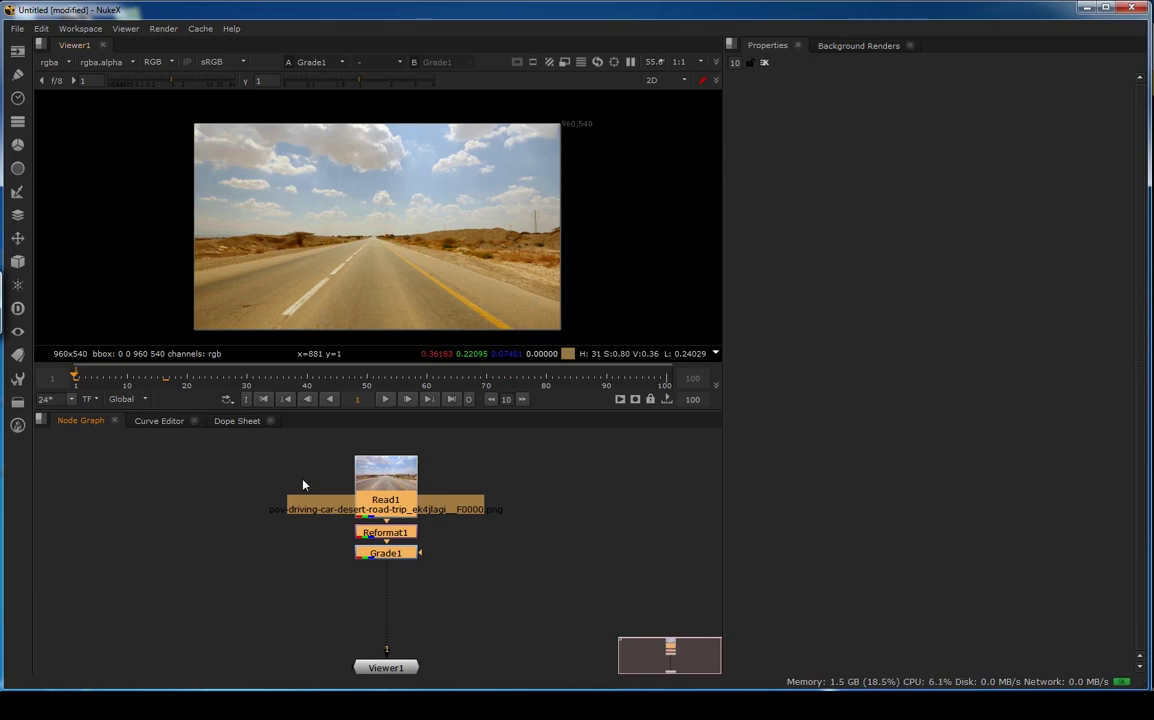
scroll(312, 470, "down", 2)
left_click_drag(270, 437, 445, 560)
left_click_drag(229, 440, 450, 568)
scroll(403, 549, "up", 2)
middle_click_drag(378, 514, 380, 568)
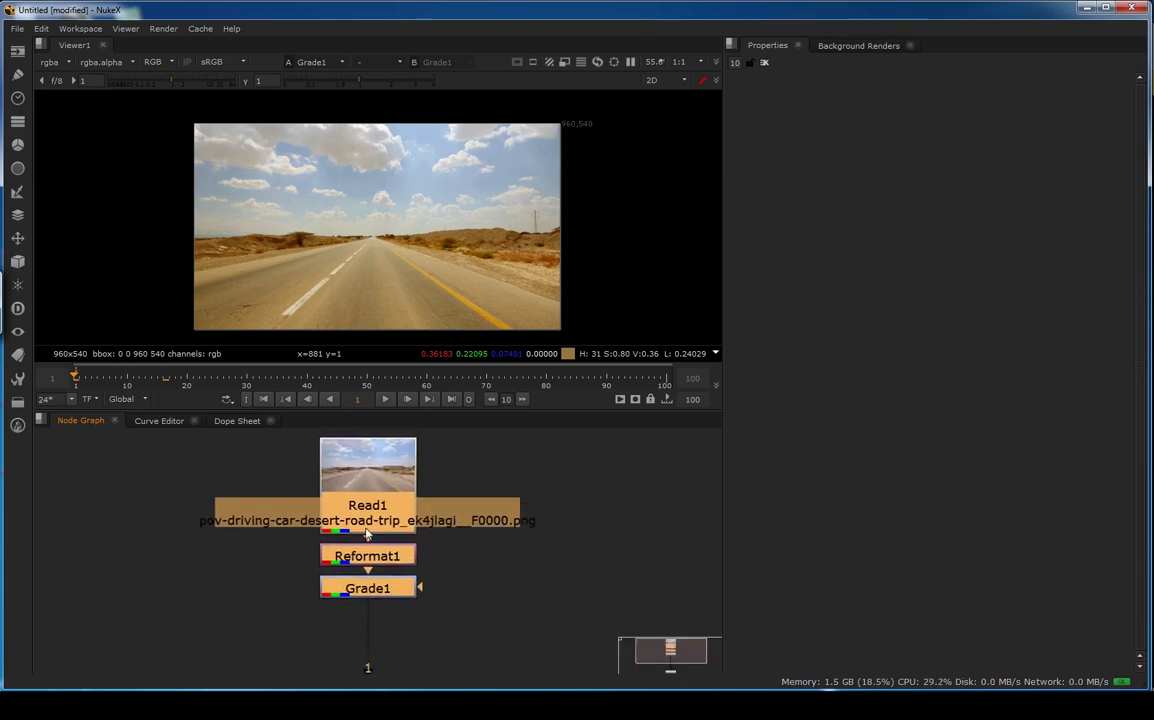
middle_click_drag(374, 504, 376, 518)
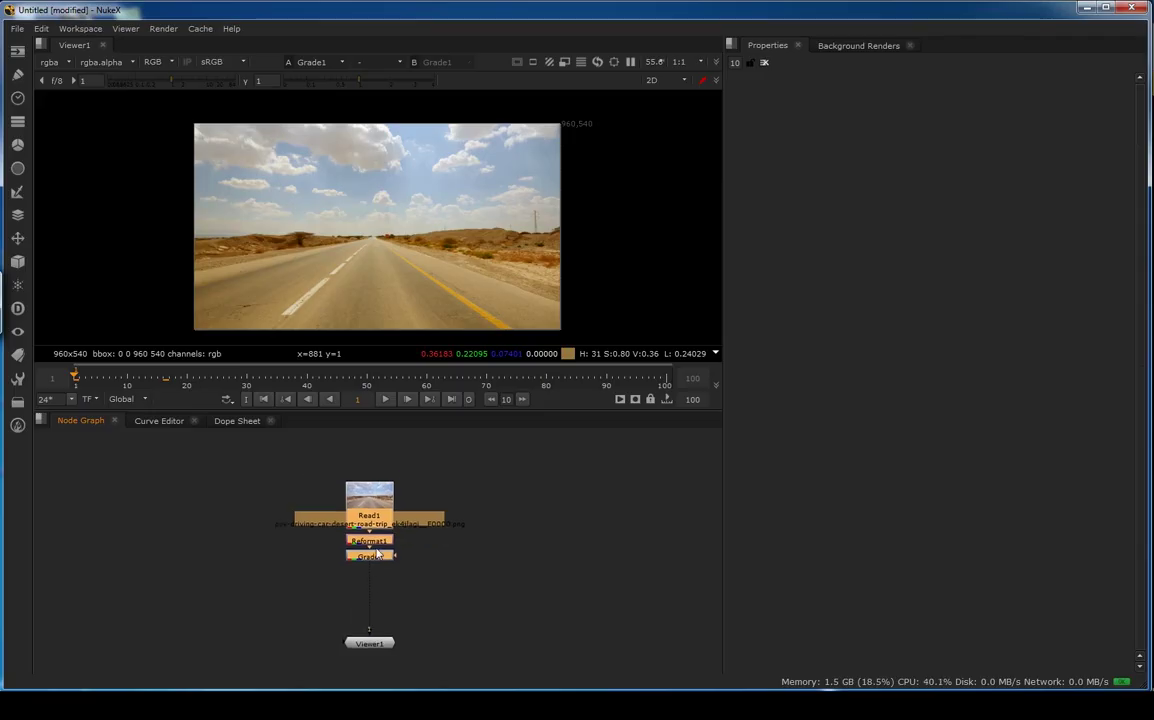
scroll(388, 486, "up", 6)
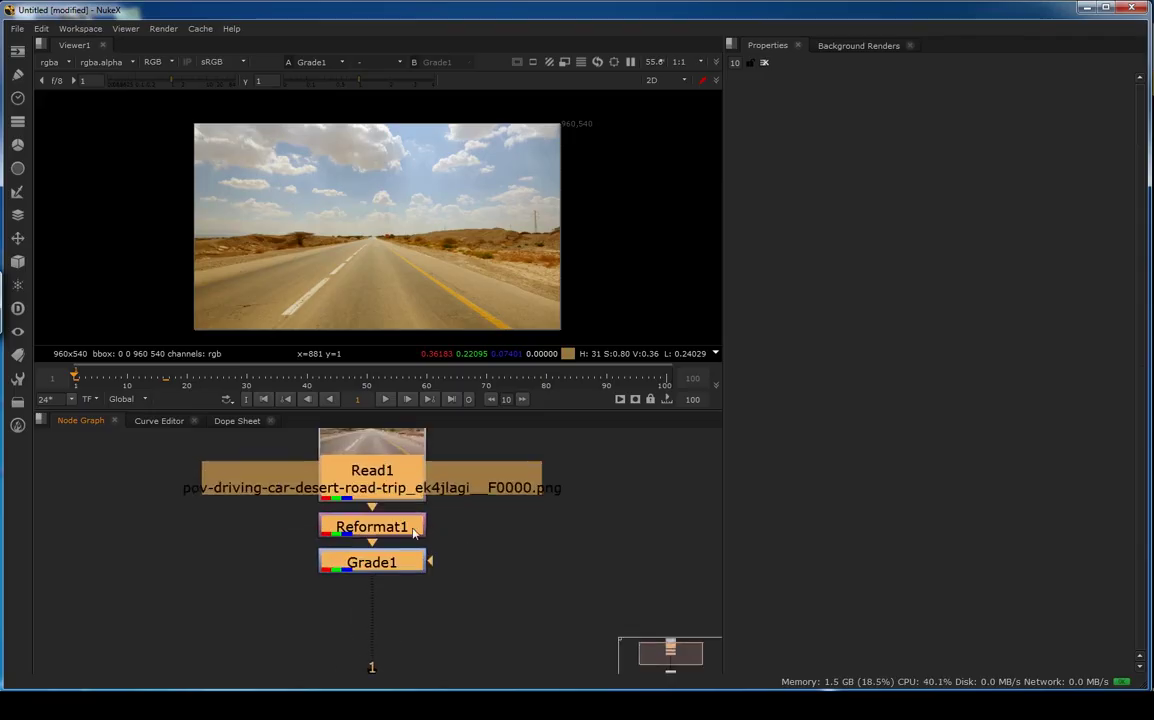
middle_click_drag(412, 448, 405, 480)
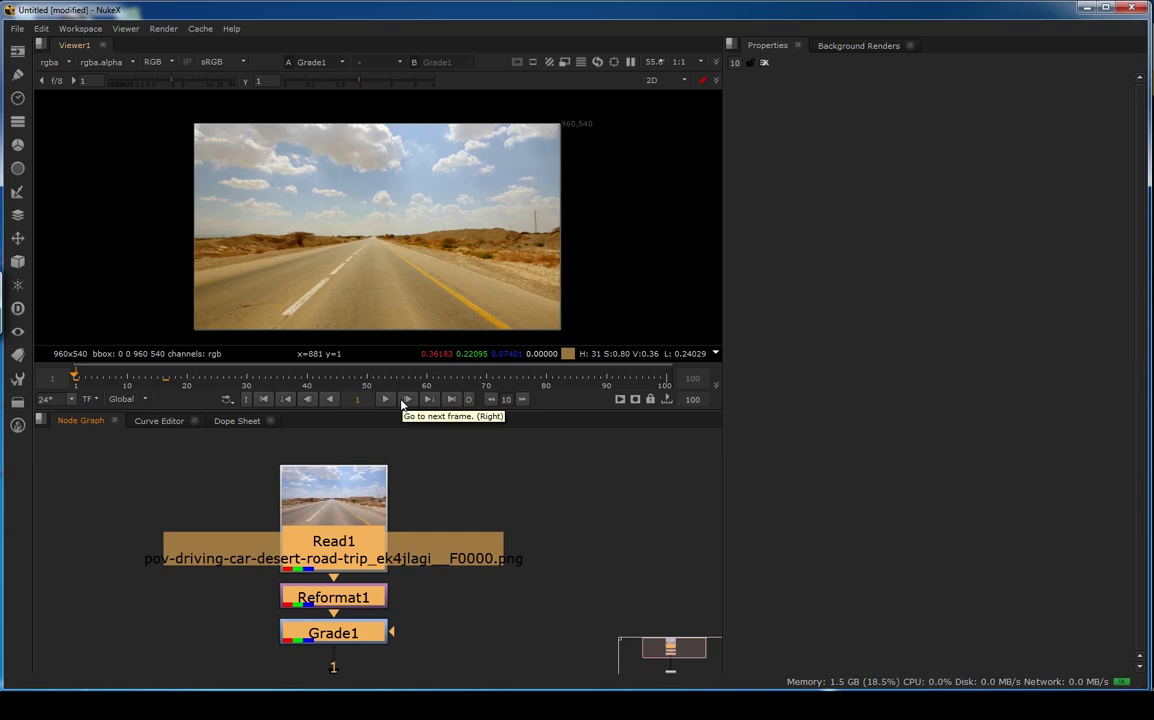
middle_click_drag(384, 270, 415, 277)
scroll(392, 261, "up", 4)
scroll(408, 262, "up", 2)
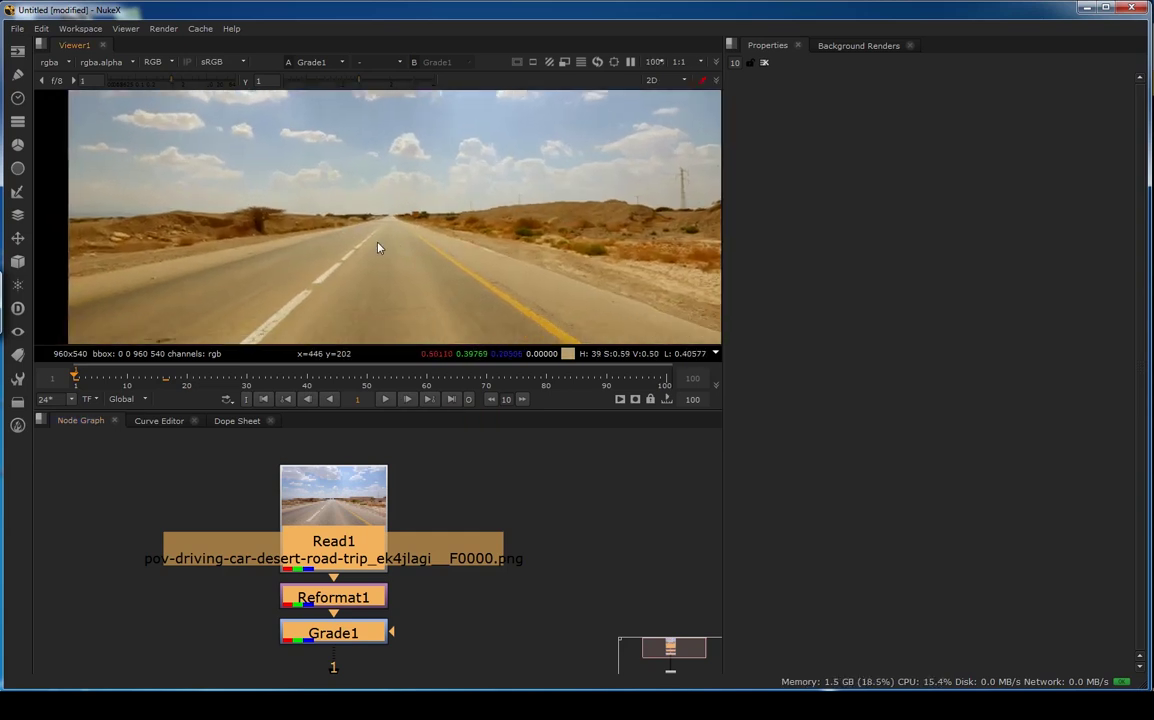
middle_click_drag(386, 236, 368, 250)
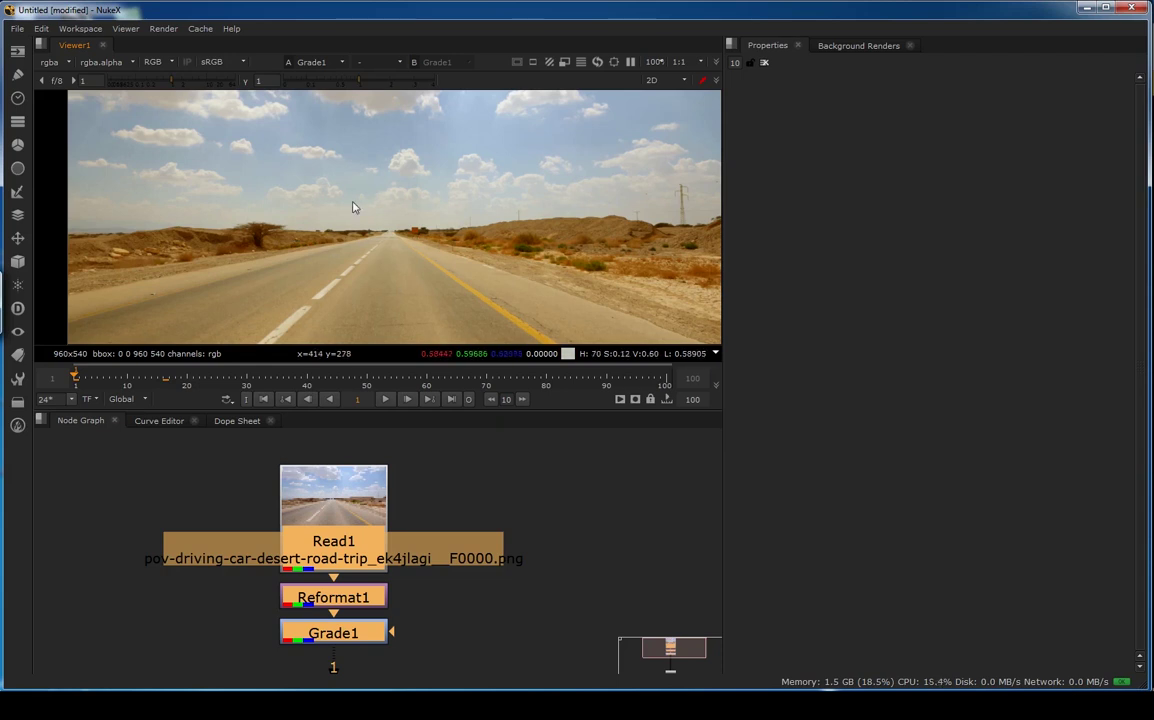
scroll(410, 252, "down", 3)
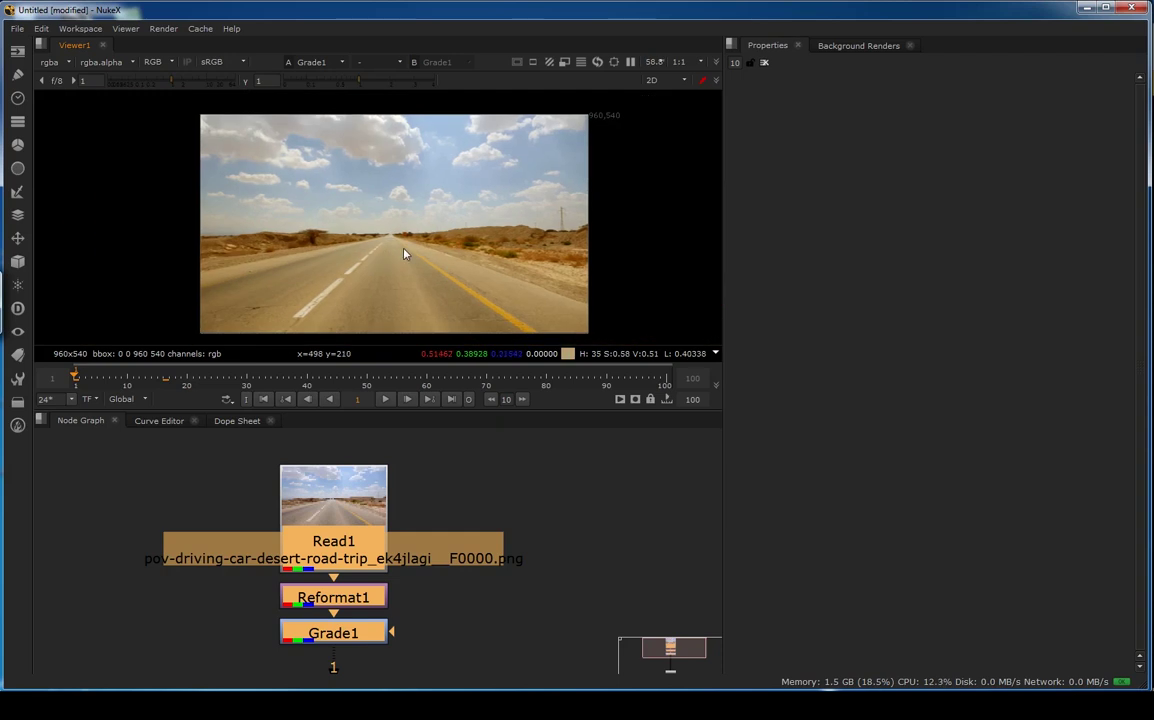
scroll(430, 458, "down", 4)
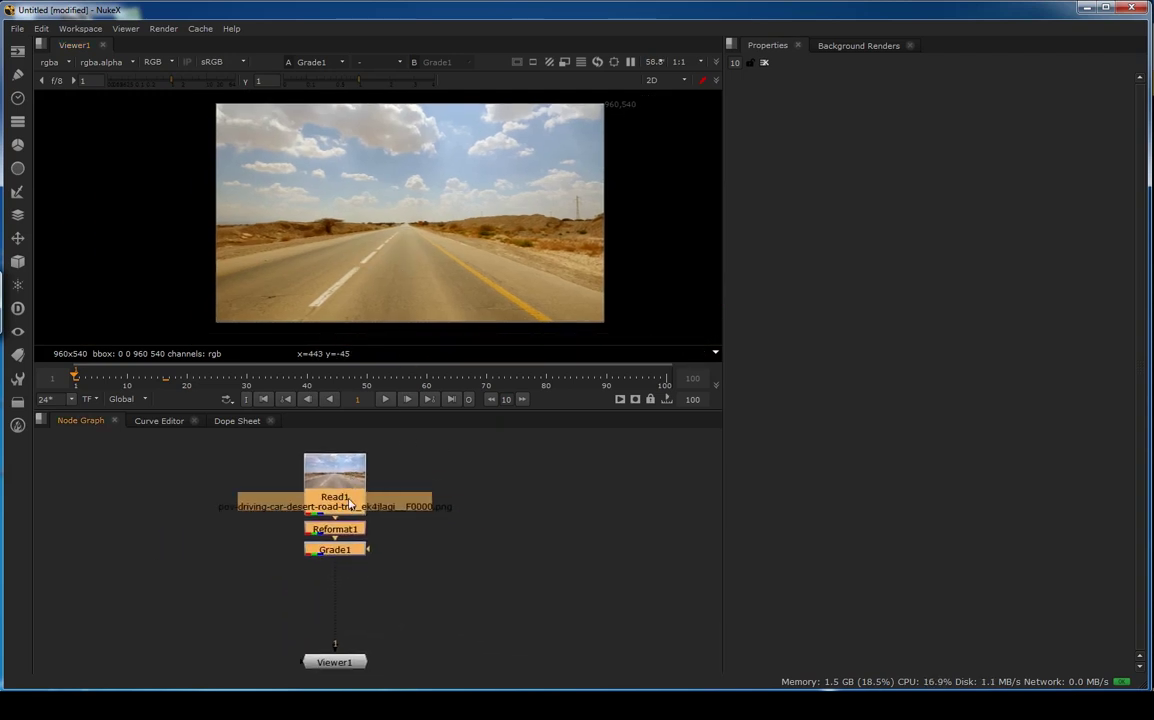
View the outputs of the Read, Reformat and Grade nodes one after another
scroll(375, 510, "up", 4)
middle_click_drag(381, 522, 388, 543)
left_click(350, 490)
key("1")
scroll(438, 264, "down", 2)
scroll(440, 268, "up", 2)
middle_click_drag(301, 520, 300, 498)
left_click(356, 532)
key("1")
middle_click_drag(543, 284, 453, 332)
middle_click_drag(364, 522, 371, 485)
scroll(353, 549, "up", 2)
left_click(353, 521)
key("1")
middle_click_drag(400, 257, 467, 222)
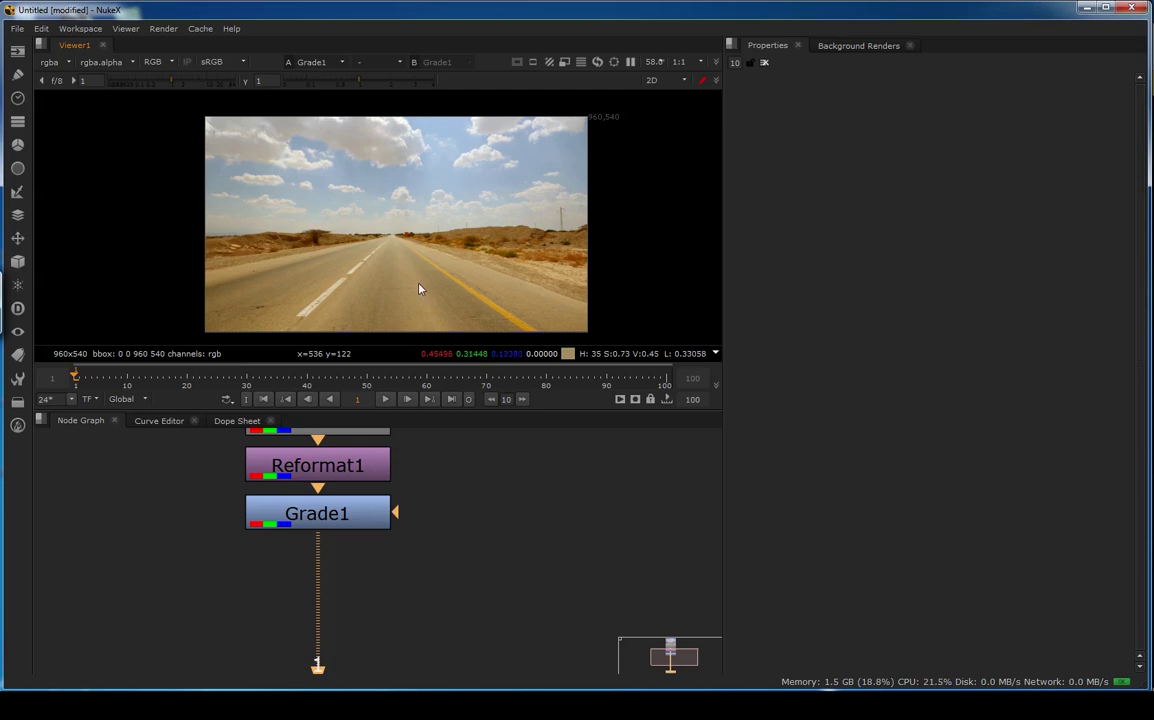
Inspect the graded road image up close around the distant road and horizon
middle_click_drag(463, 274, 467, 273)
scroll(466, 278, "down", 1)
scroll(381, 610, "down", 4)
scroll(430, 516, "up", 5)
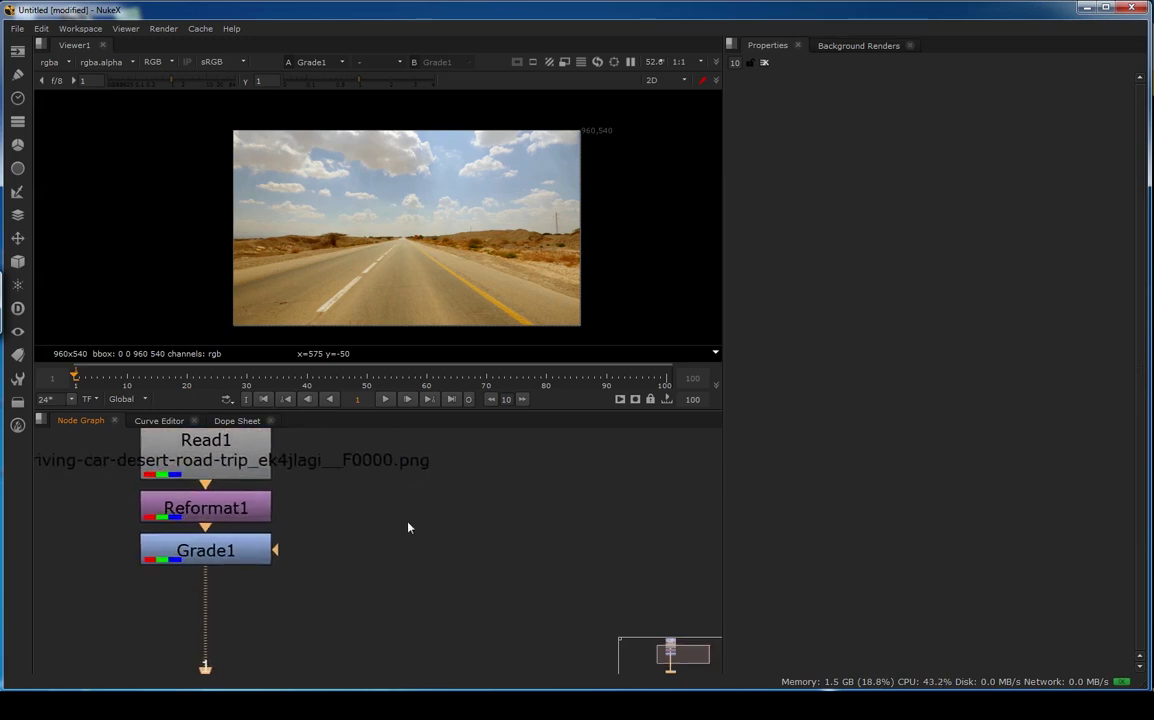
middle_click_drag(407, 534, 453, 569)
middle_click_drag(403, 266, 497, 264, "alt")
middle_click_drag(352, 235, 413, 279)
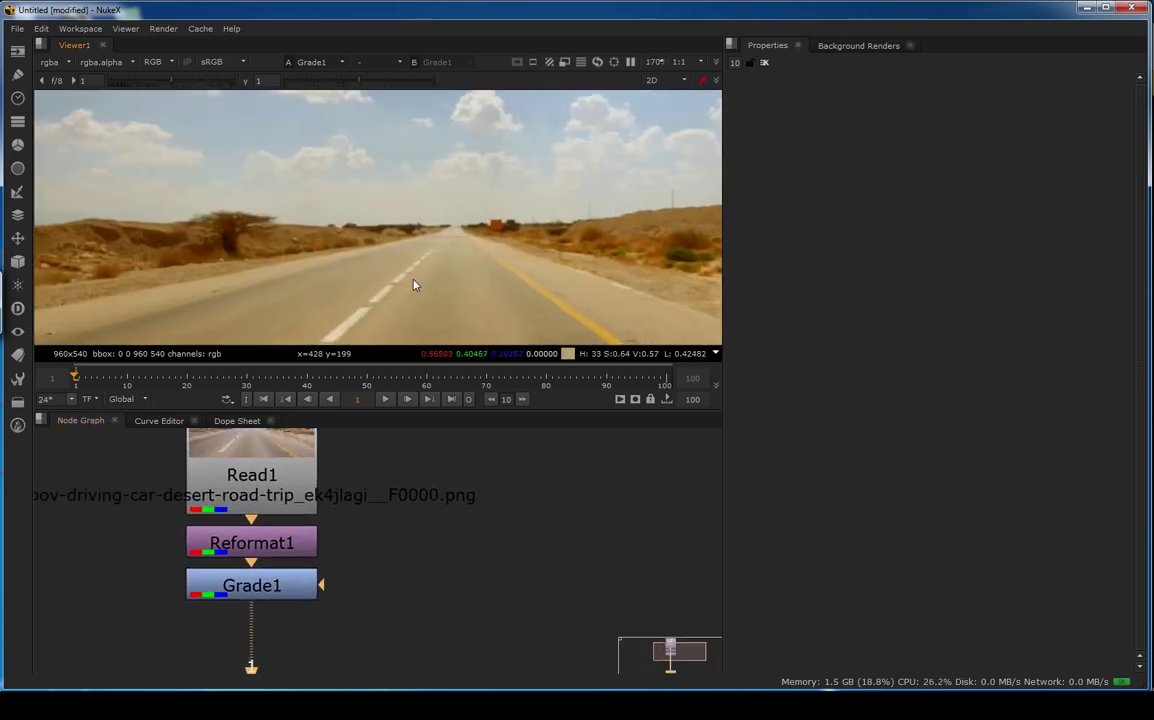
Add an unconnected Noise node beside the footage nodes and view its full output
scroll(410, 275, "up", 1)
scroll(508, 527, "down", 2)
key("Tab")
type("n")
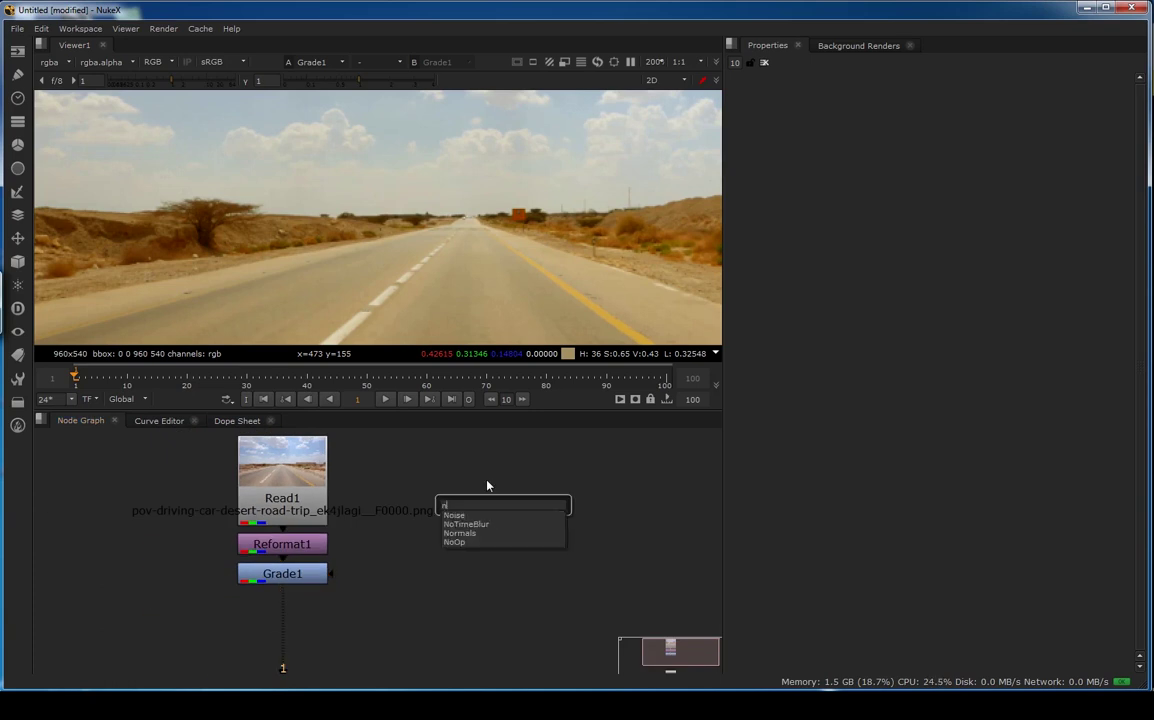
type("oise")
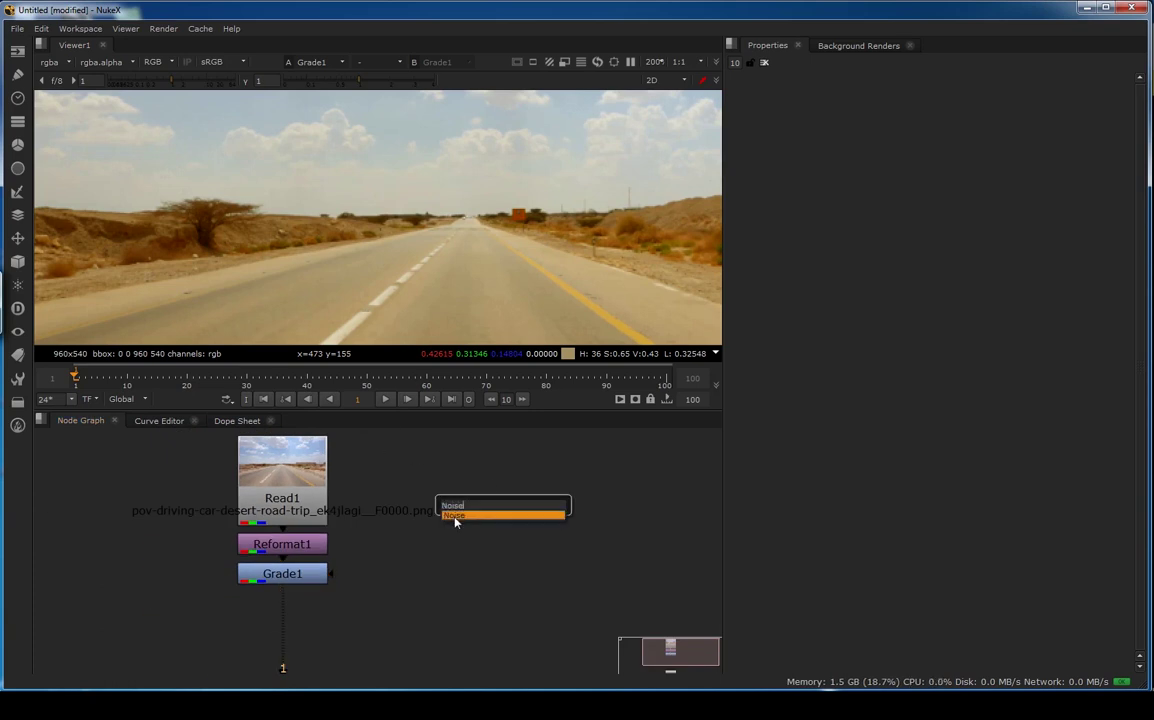
key("Return")
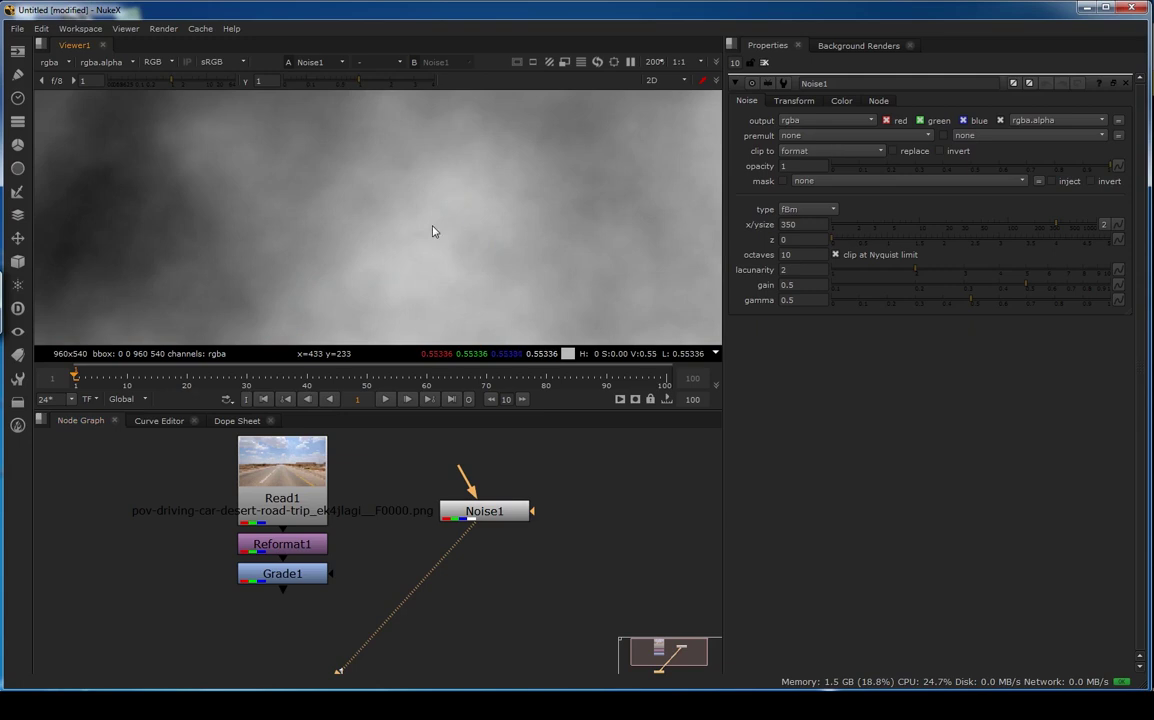
scroll(420, 237, "down", 5)
scroll(410, 245, "up", 2)
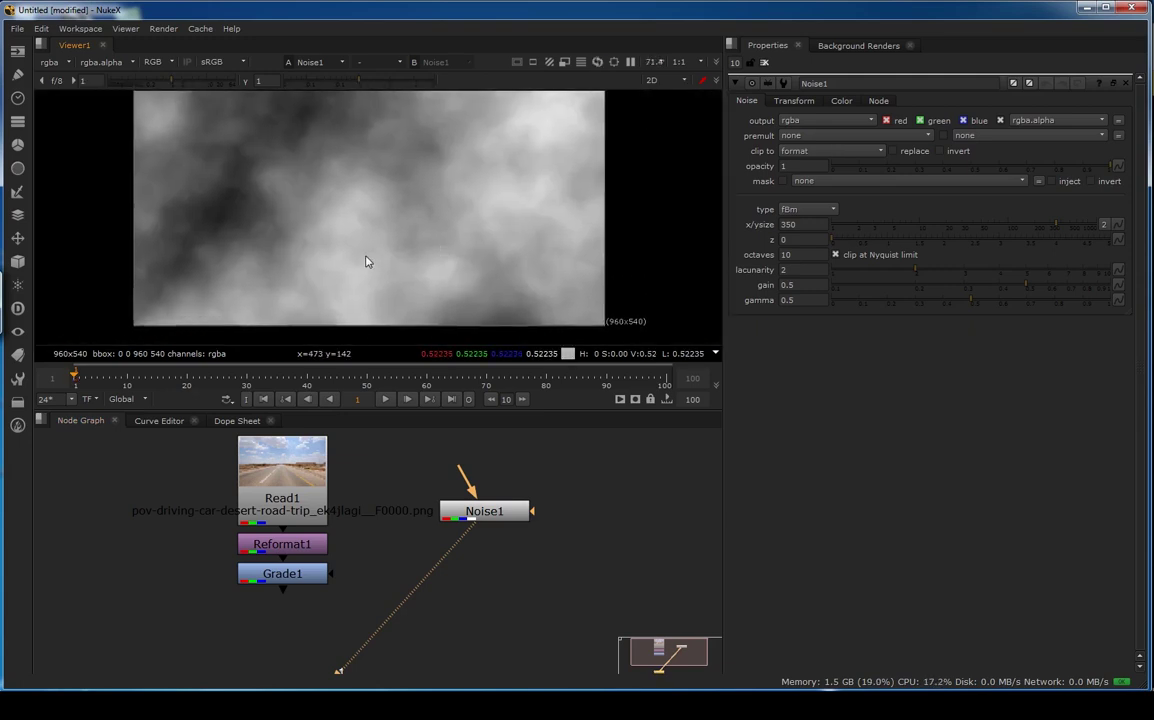
Set the Noise node's x/ysize to 9.4 for a fine-grained pattern
left_click_drag(514, 515, 519, 518)
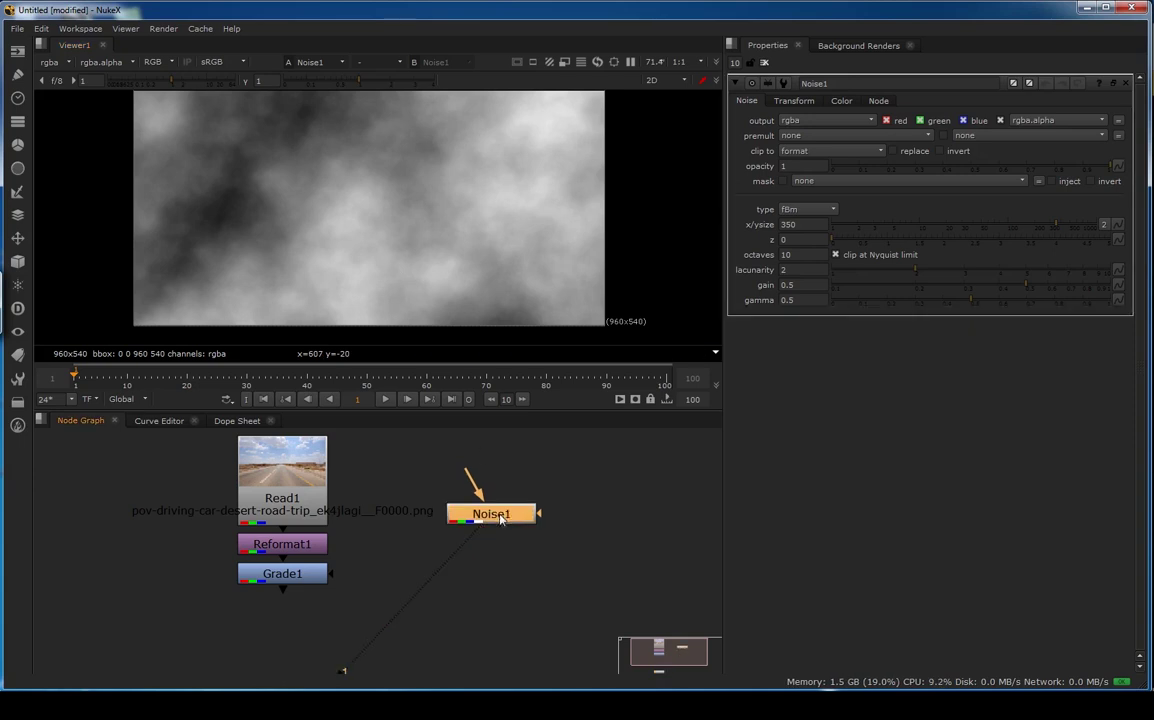
left_click_drag(1056, 226, 917, 235)
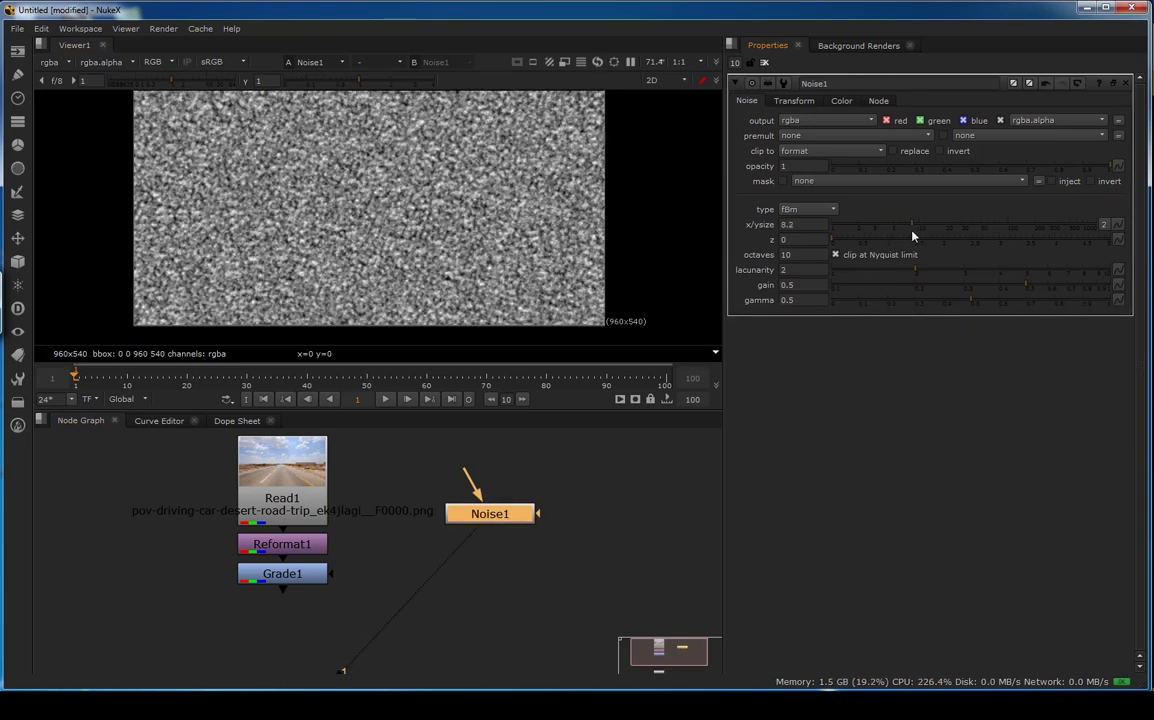
scroll(531, 244, "down", 3)
middle_click_drag(513, 244, 532, 260)
scroll(532, 262, "up", 1)
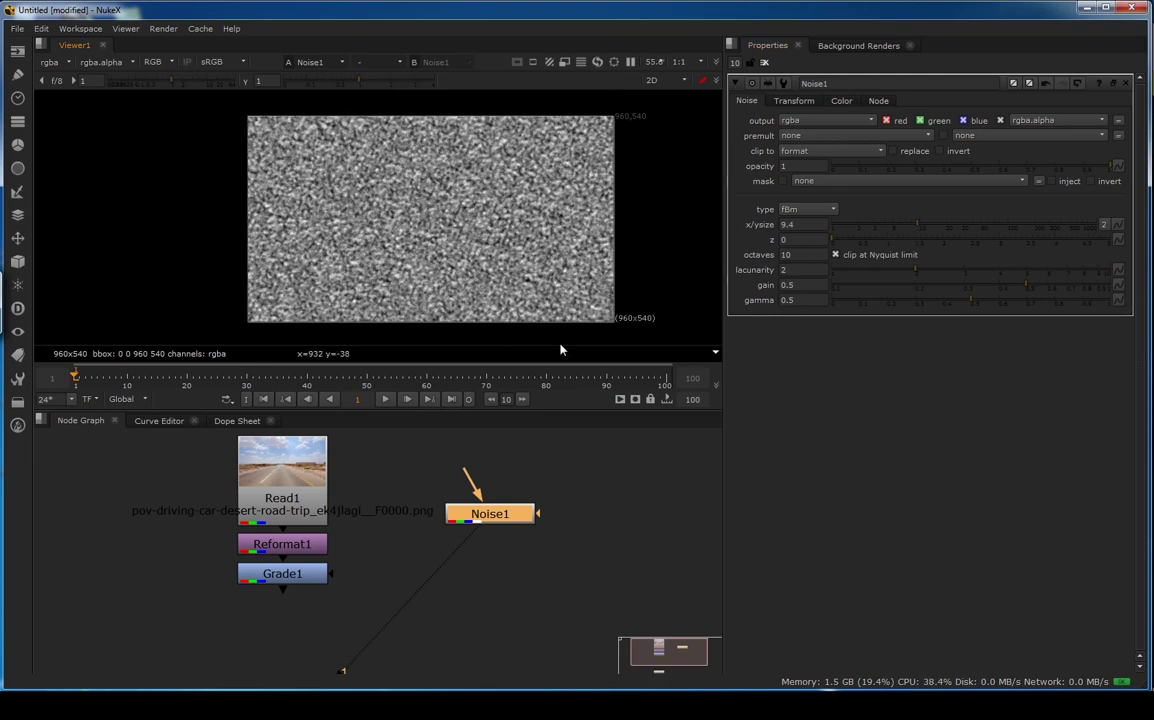
Animate the Noise node's z with a key of 0 at frame 1 and 3 at frame 100
right_click(802, 240)
left_click(830, 243)
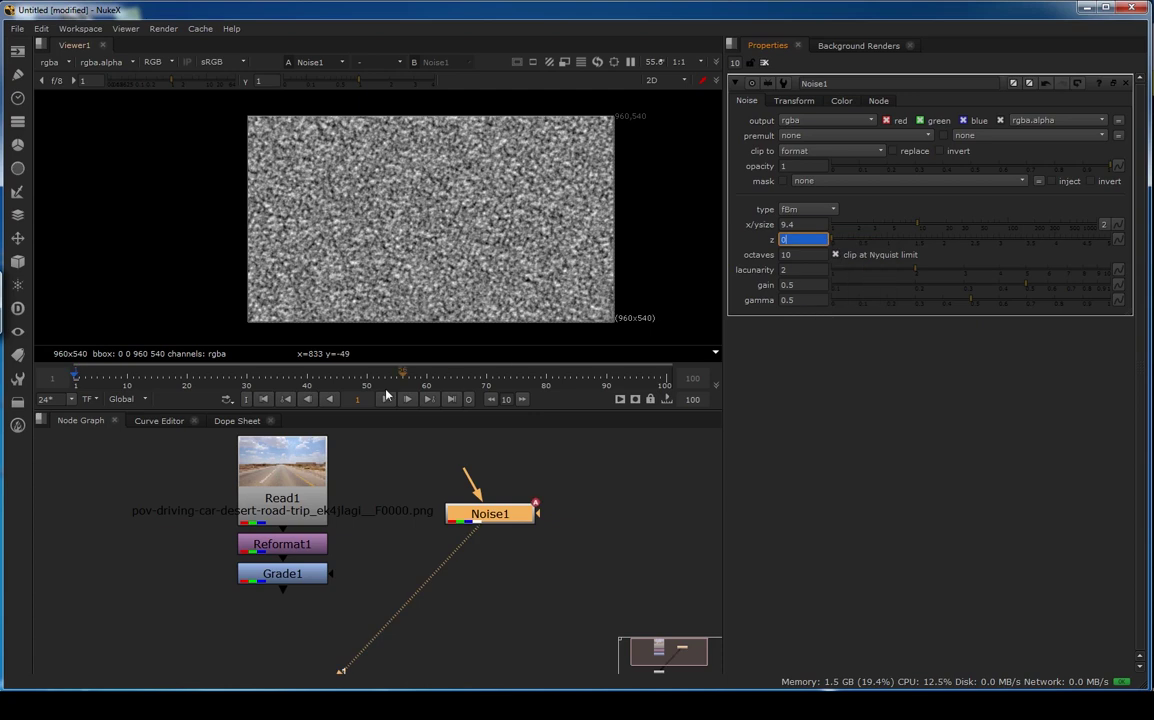
left_click(449, 400)
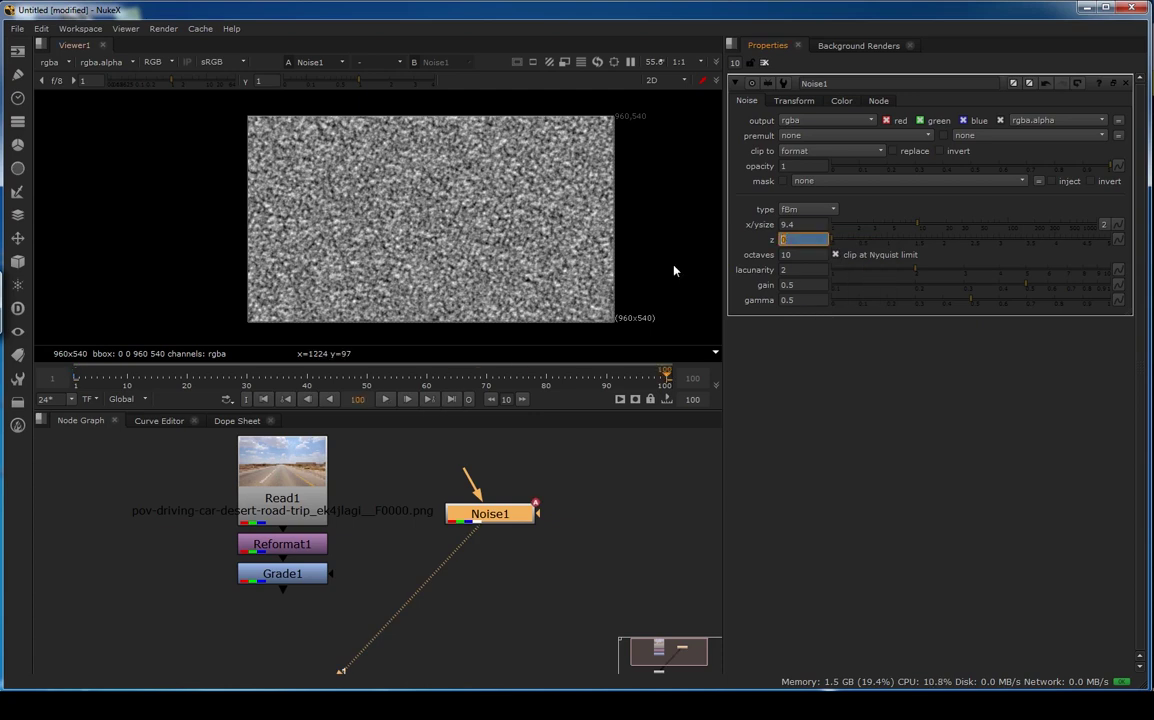
key("Return")
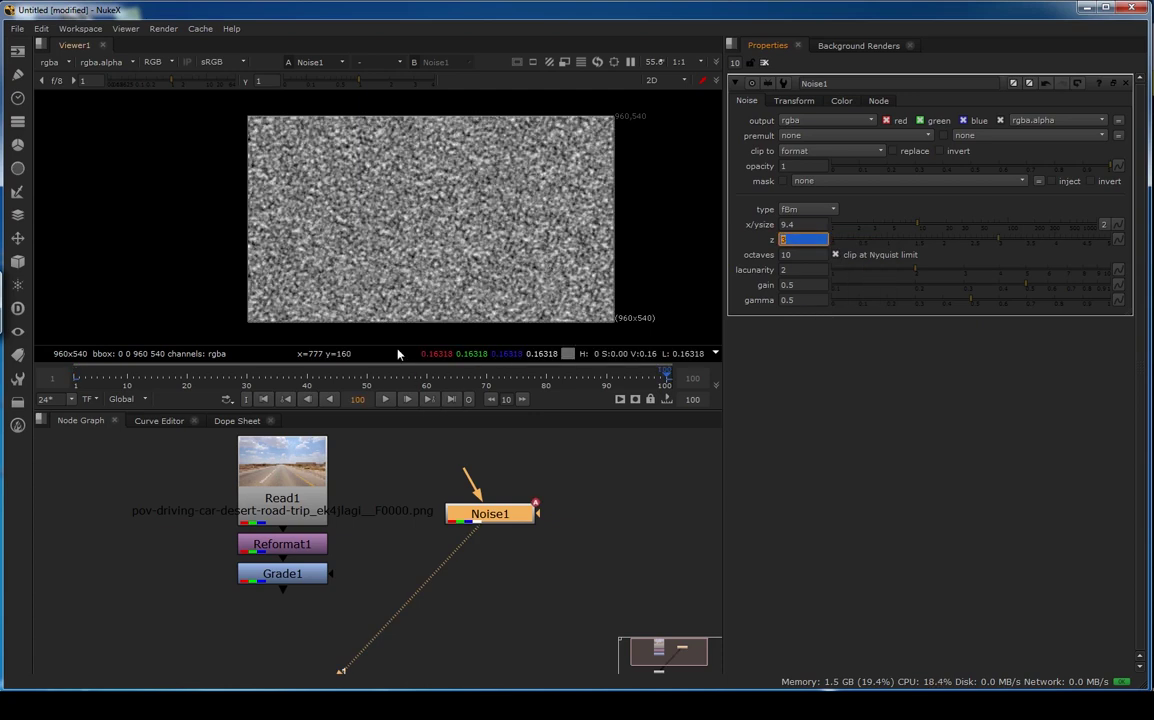
Play back the animated noise from the first frame, stop it and return to frame 1
left_click(262, 399)
left_click(385, 399)
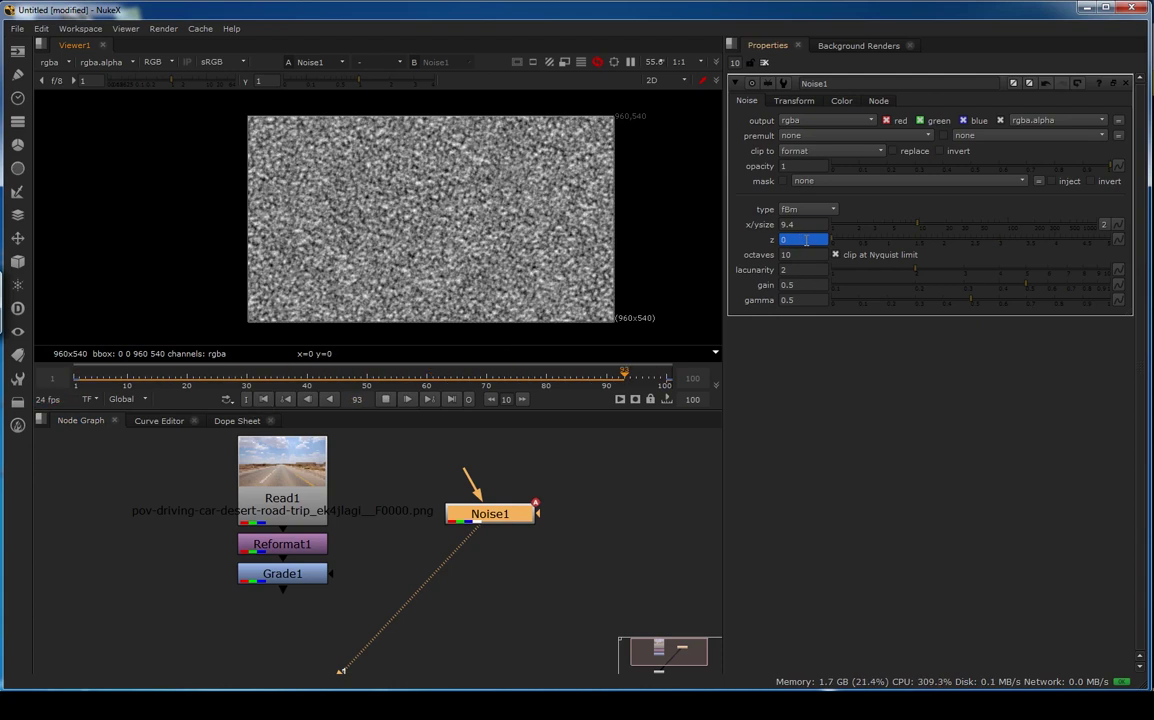
scroll(385, 256, "up", 3)
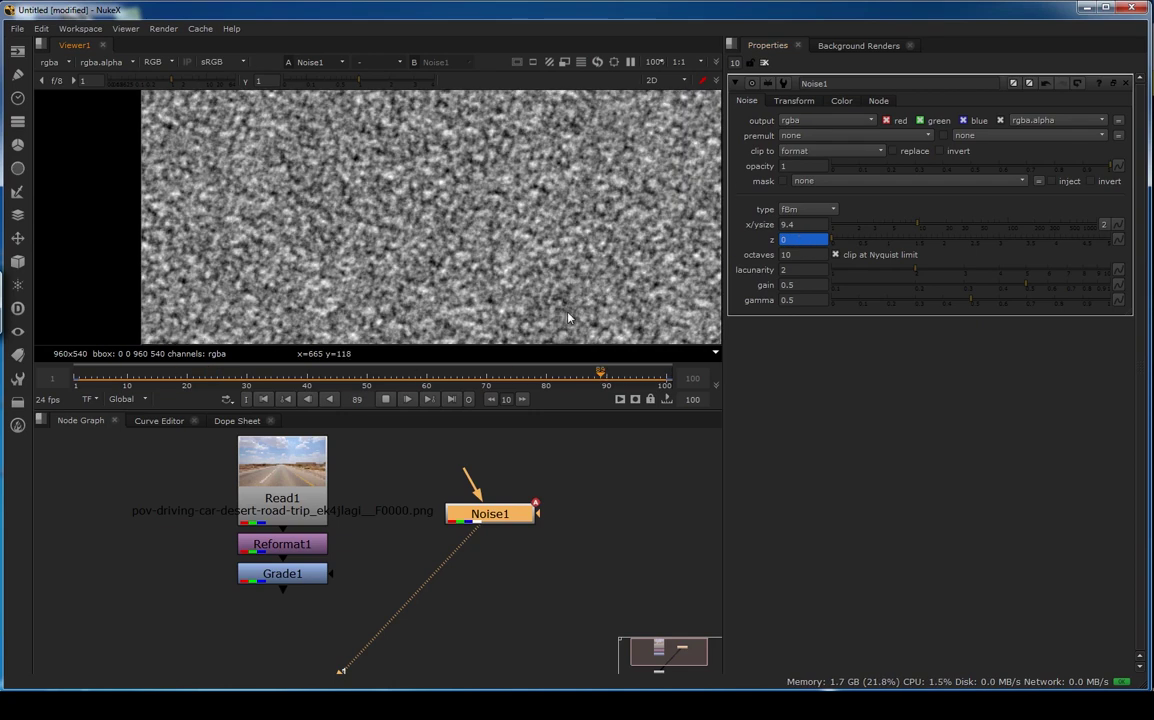
left_click(390, 398)
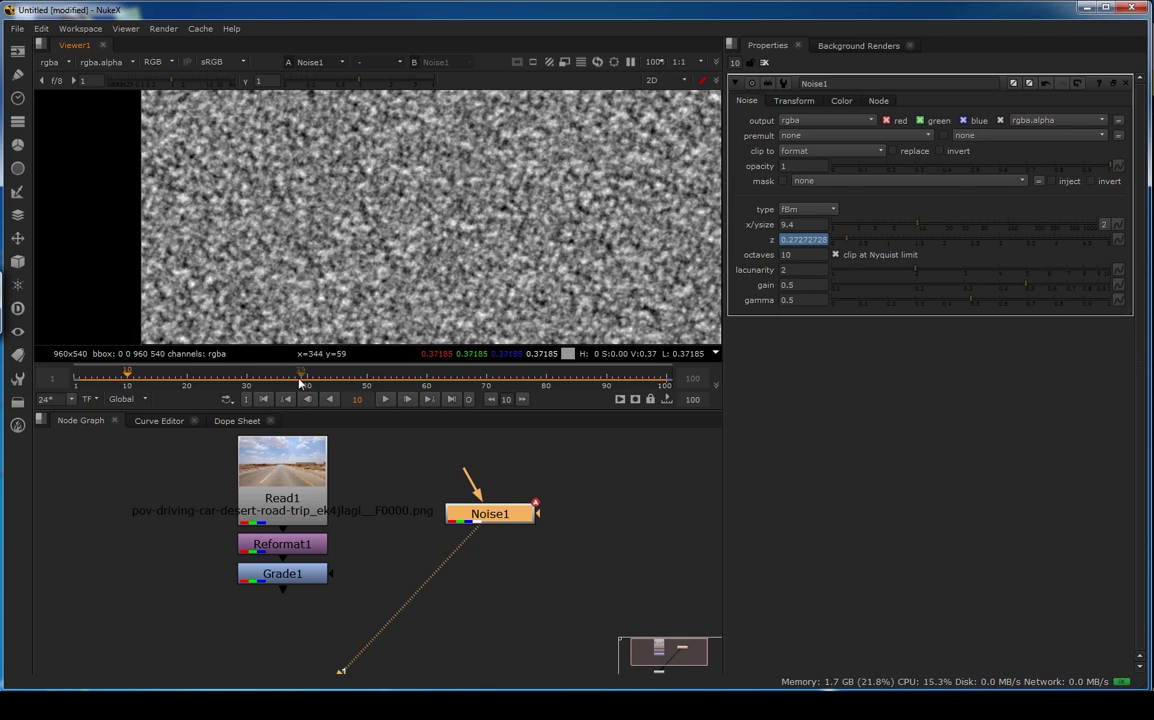
left_click(263, 398)
Move the Viewer node away from the footage nodes to a spot below the Noise node
scroll(550, 258, "down", 5)
middle_click_drag(550, 259, 503, 256)
scroll(503, 256, "up", 3)
key("f")
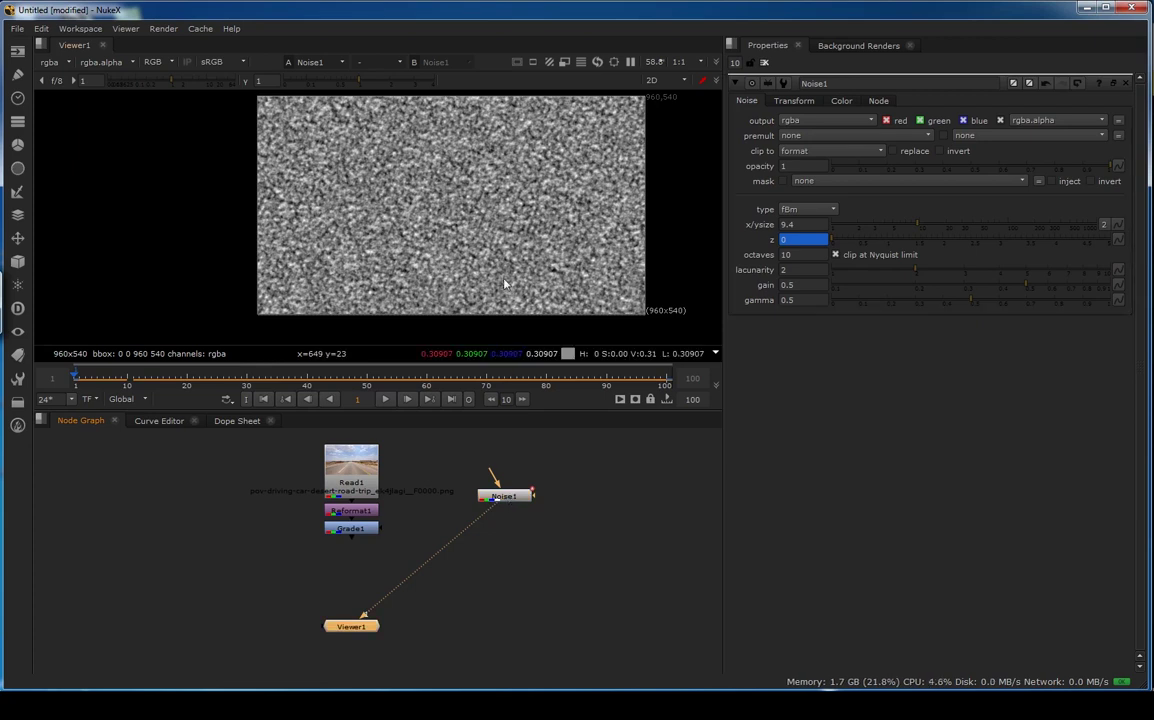
middle_click_drag(396, 499, 393, 515)
left_click_drag(227, 442, 387, 568)
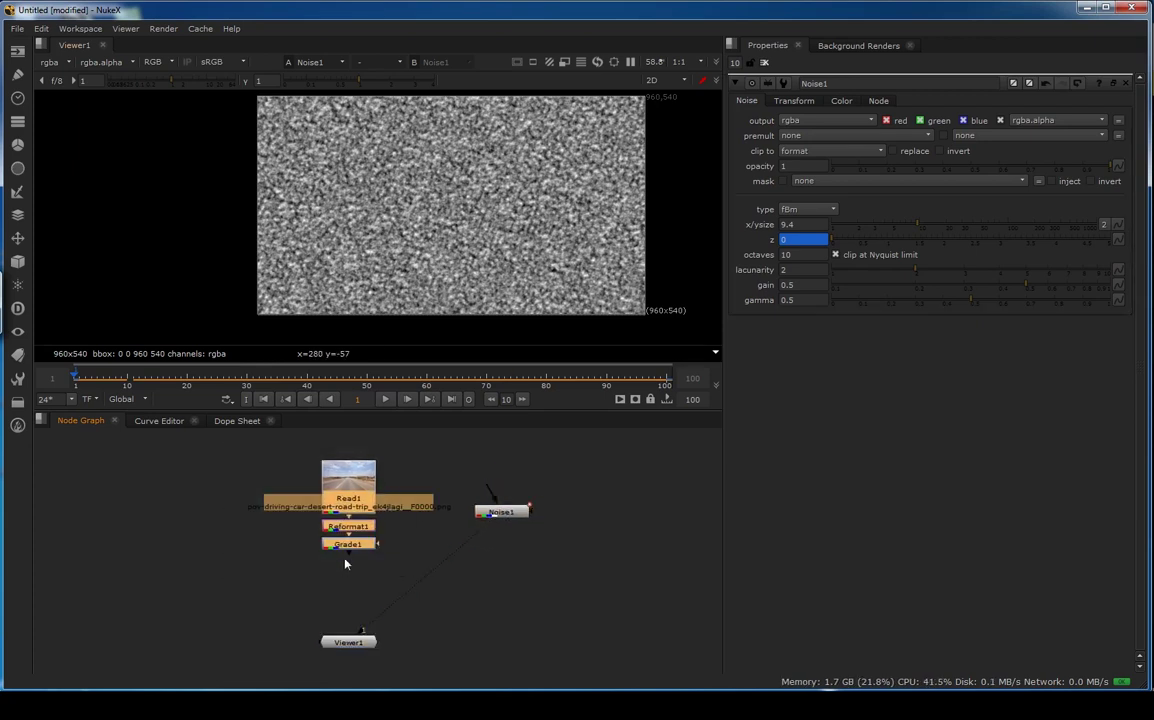
middle_click_drag(369, 594, 358, 536)
left_click_drag(348, 585, 509, 629)
middle_click_drag(387, 561, 390, 569)
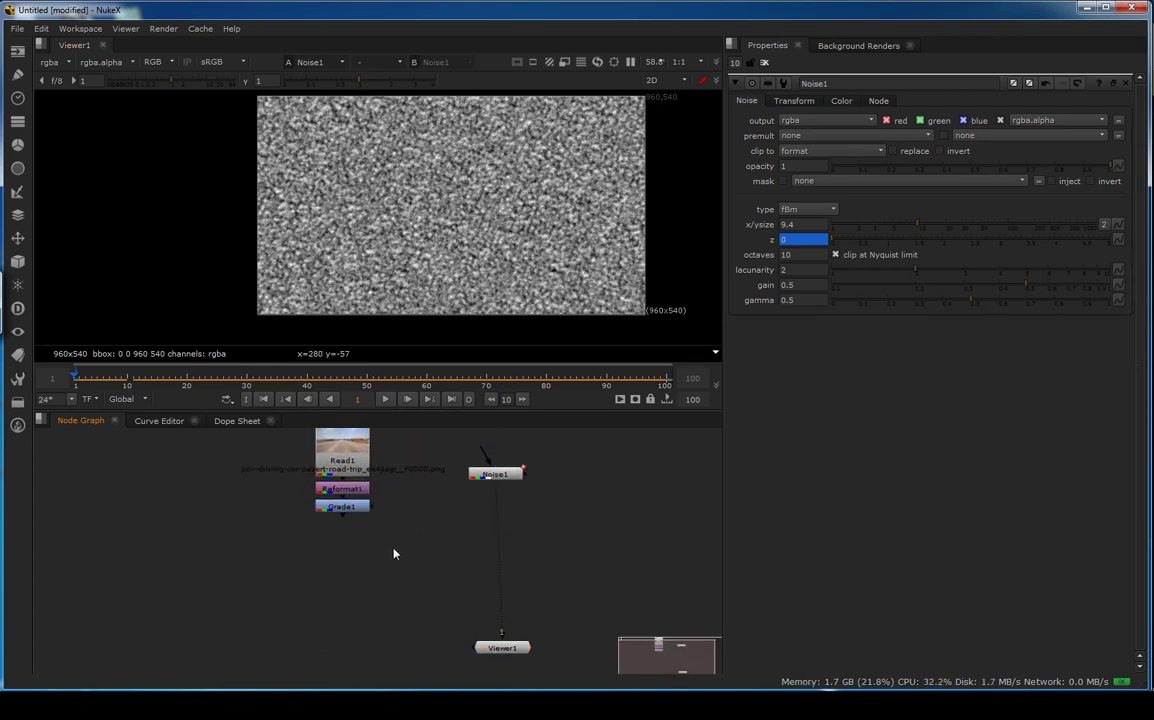
Add a Copy node below Grade1, connecting its B input to Grade1 and its A input to Noise1
key("k")
scroll(410, 564, "up", 2)
left_click_drag(411, 543, 331, 477)
left_click_drag(362, 535, 549, 435)
left_click_drag(414, 570, 396, 587)
middle_click_drag(389, 571, 340, 607)
left_click_drag(298, 588, 503, 460)
left_click_drag(321, 629, 268, 601)
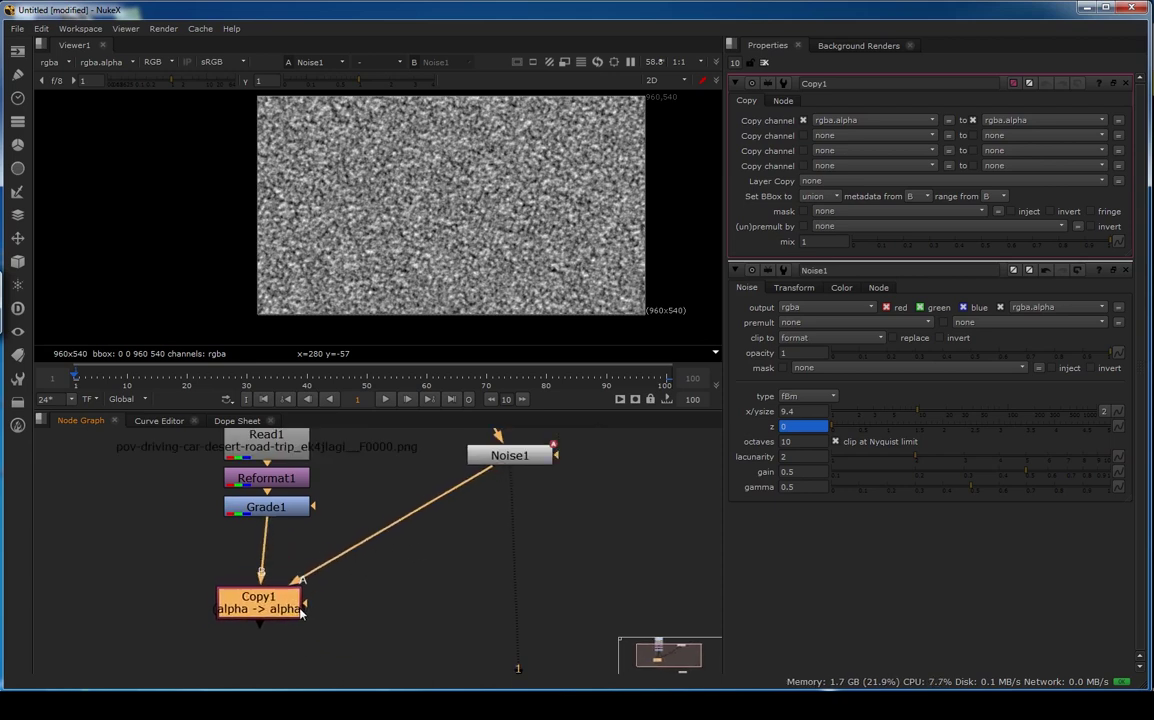
Place the Noise node level with the Copy node and view the Copy node's output
left_click_drag(522, 458, 545, 613)
middle_click_drag(278, 621, 421, 550)
left_click(422, 545)
key("1")
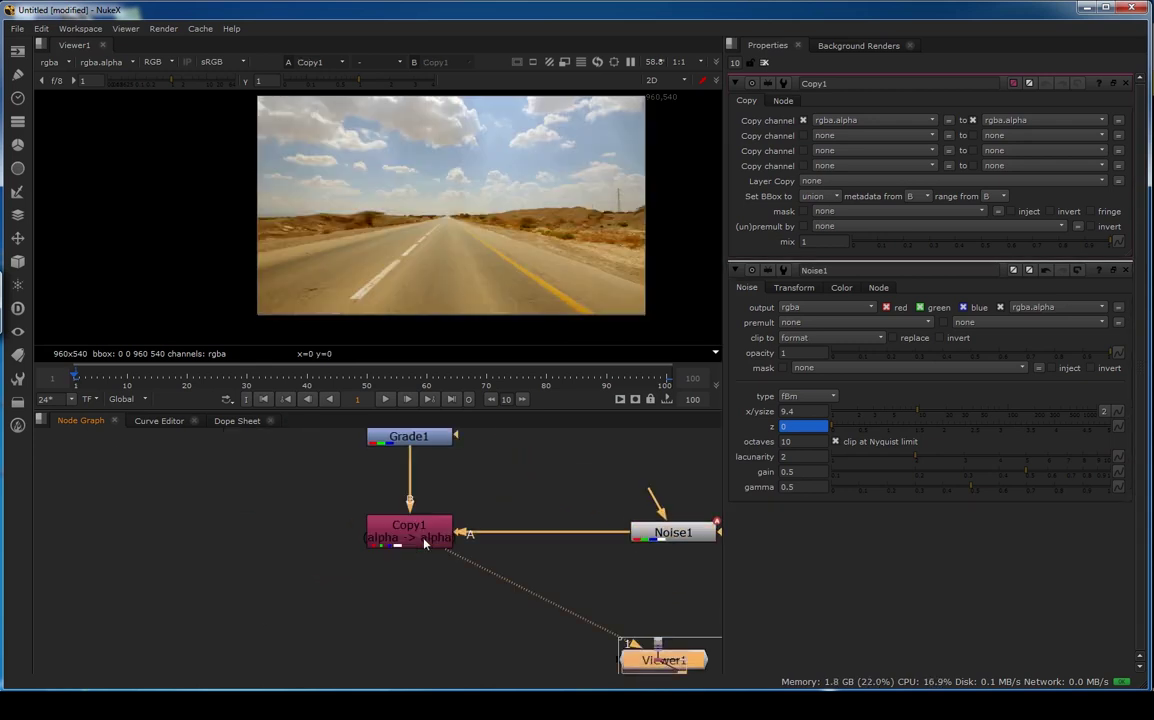
Set the Copy node to copy rgba.red from the noise into the forward.u channel
left_click(836, 120)
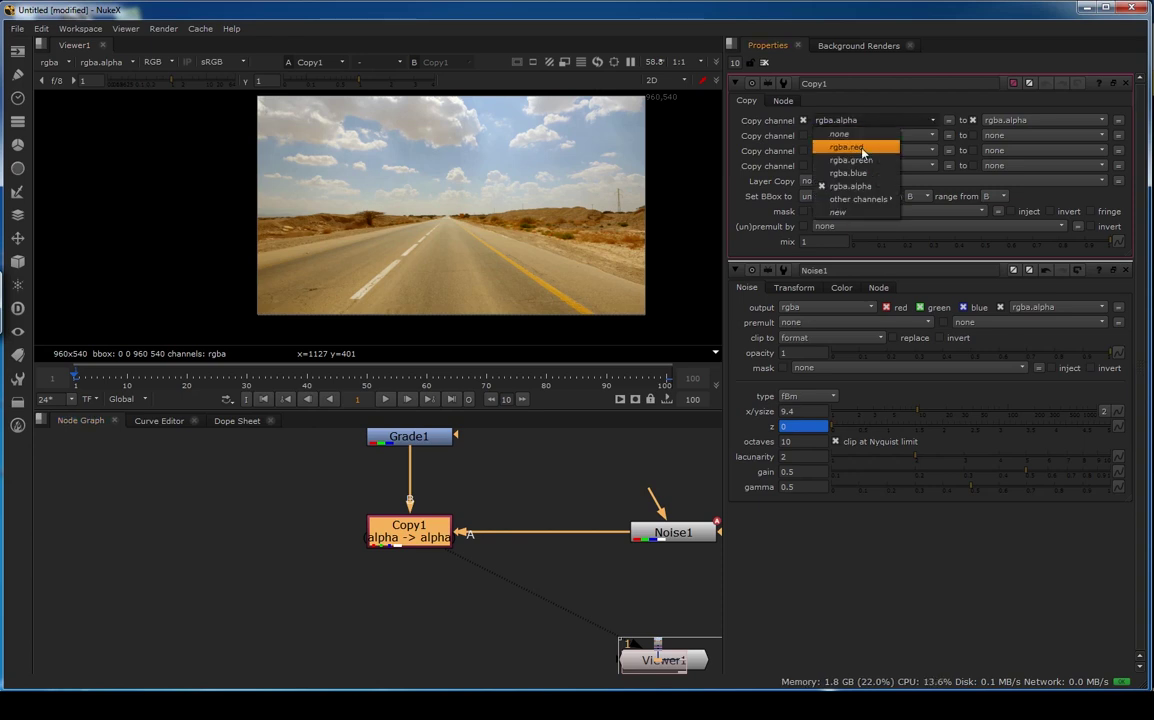
left_click(862, 150)
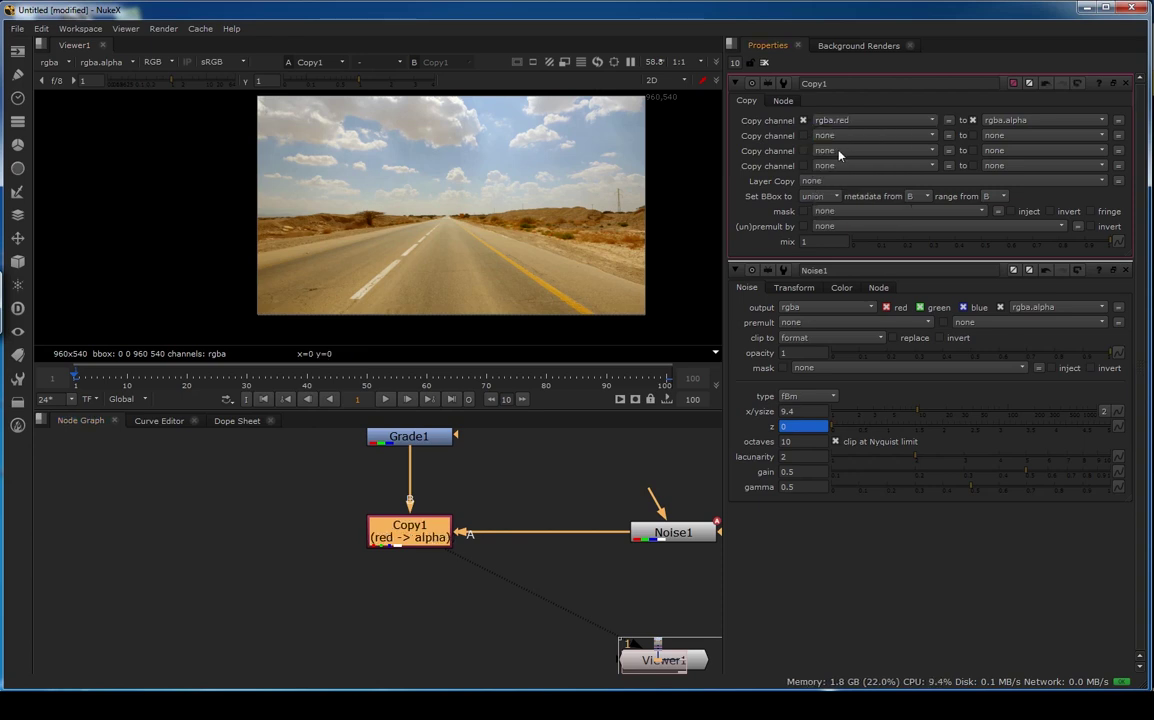
left_click(1026, 121)
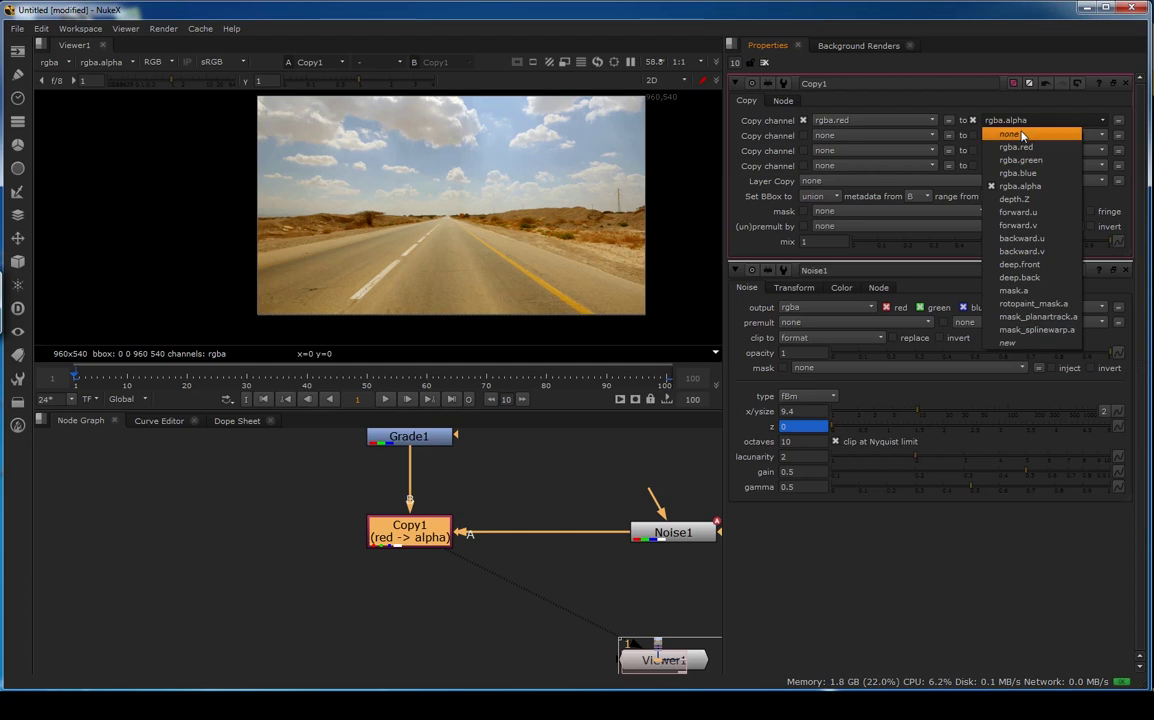
left_click(1020, 213)
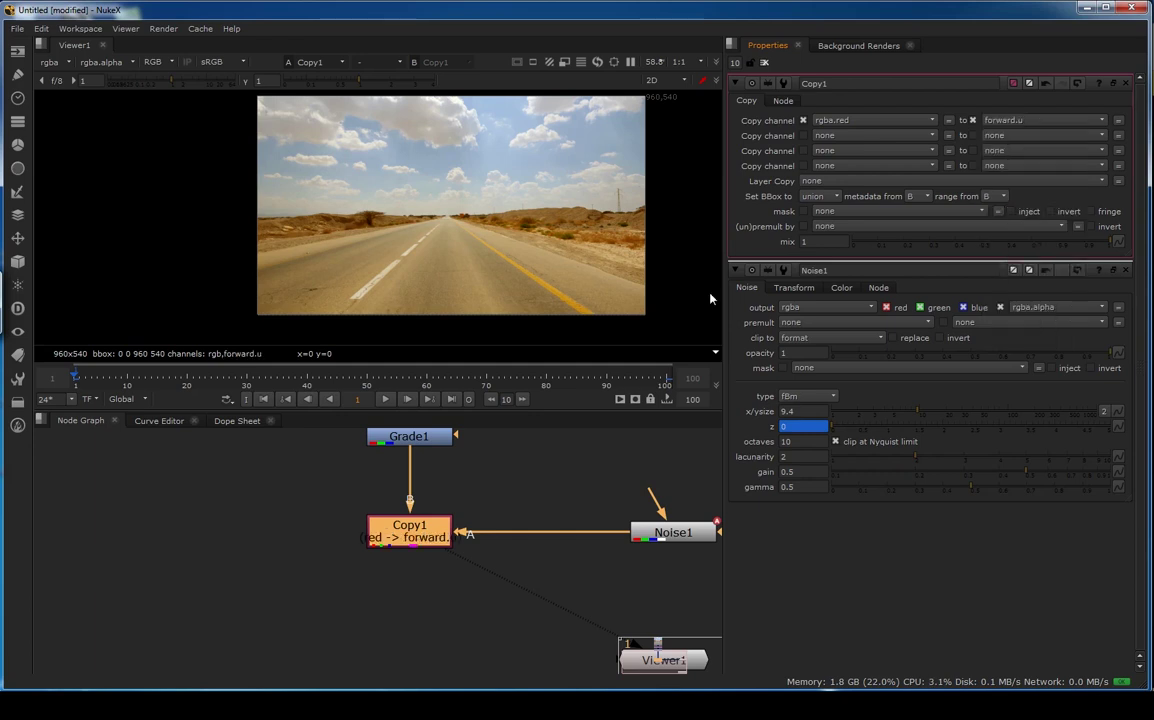
Display the Copy node's forward layer in the viewer, play back the animated noise and return to frame 1
middle_click_drag(447, 490, 441, 491)
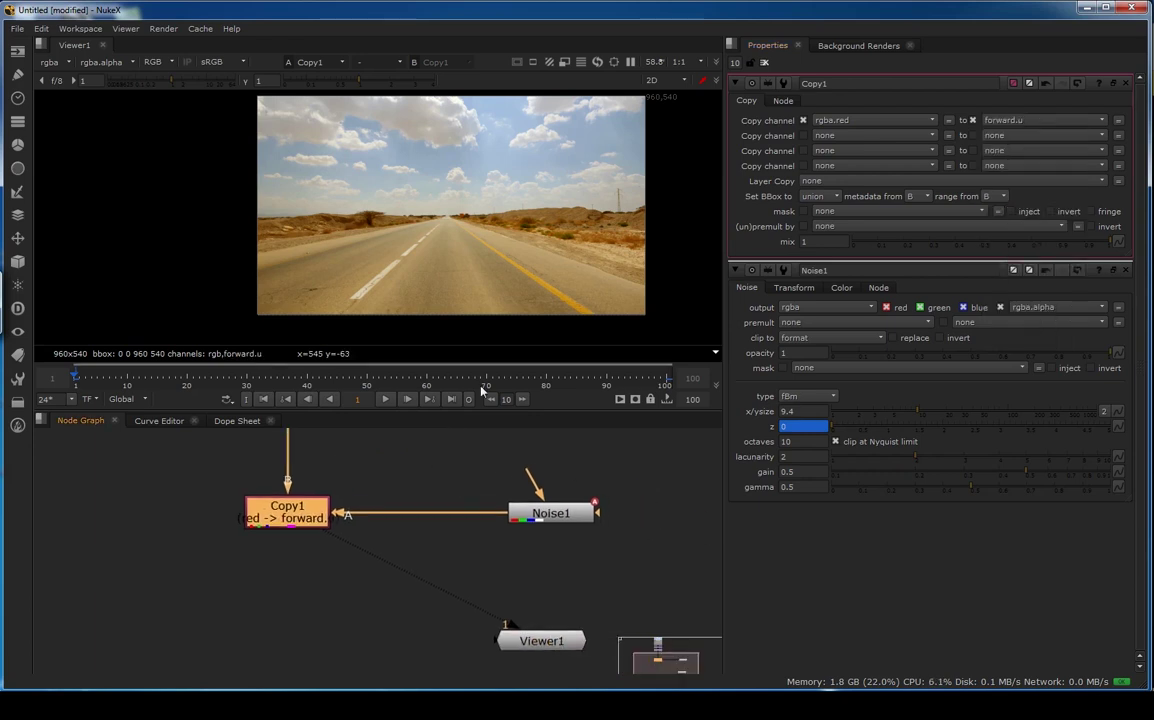
key("1")
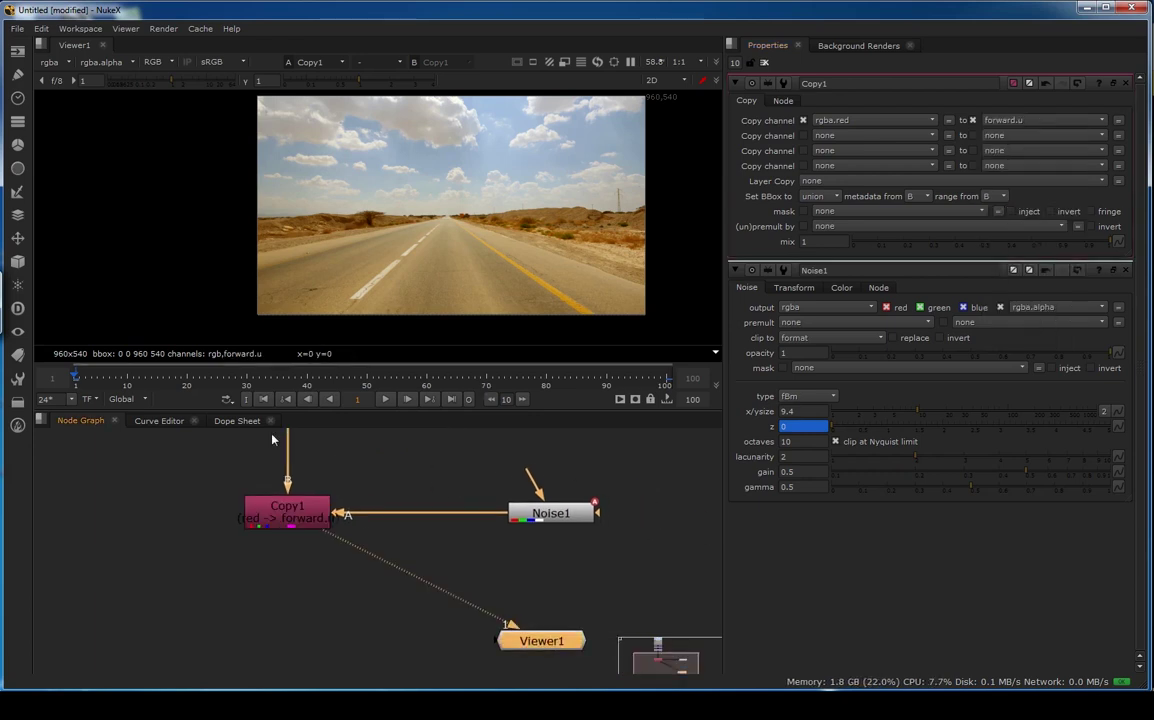
left_click(60, 62)
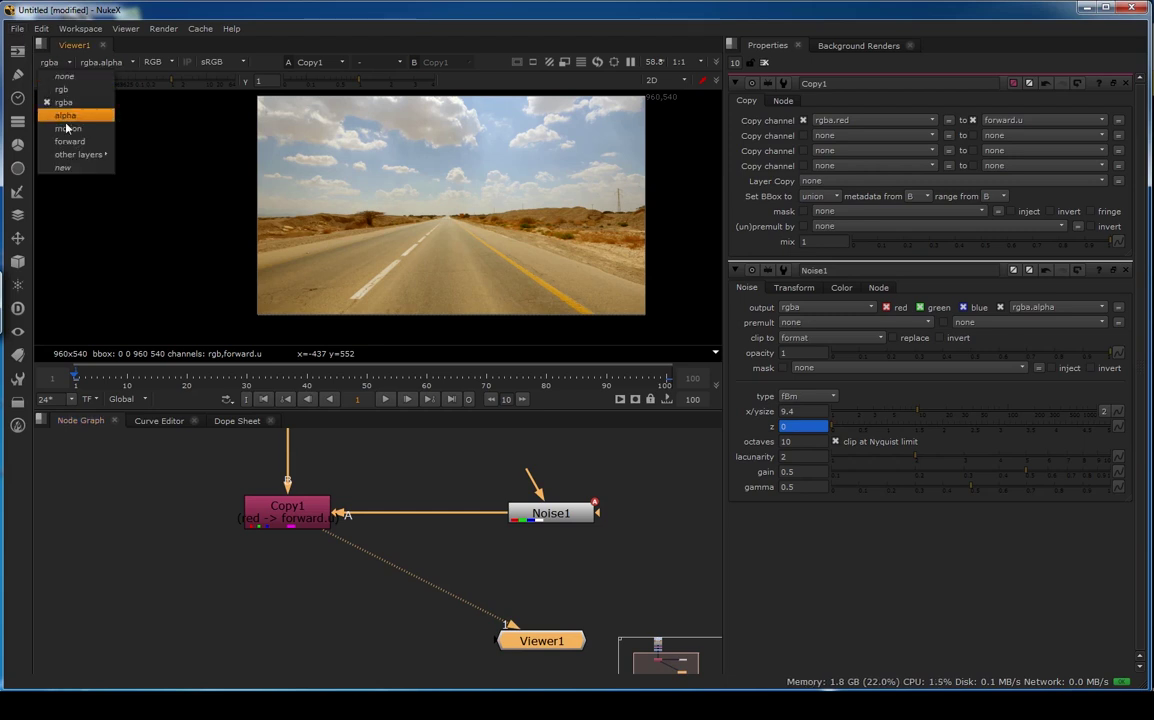
left_click(83, 142)
scroll(469, 294, "up", 3)
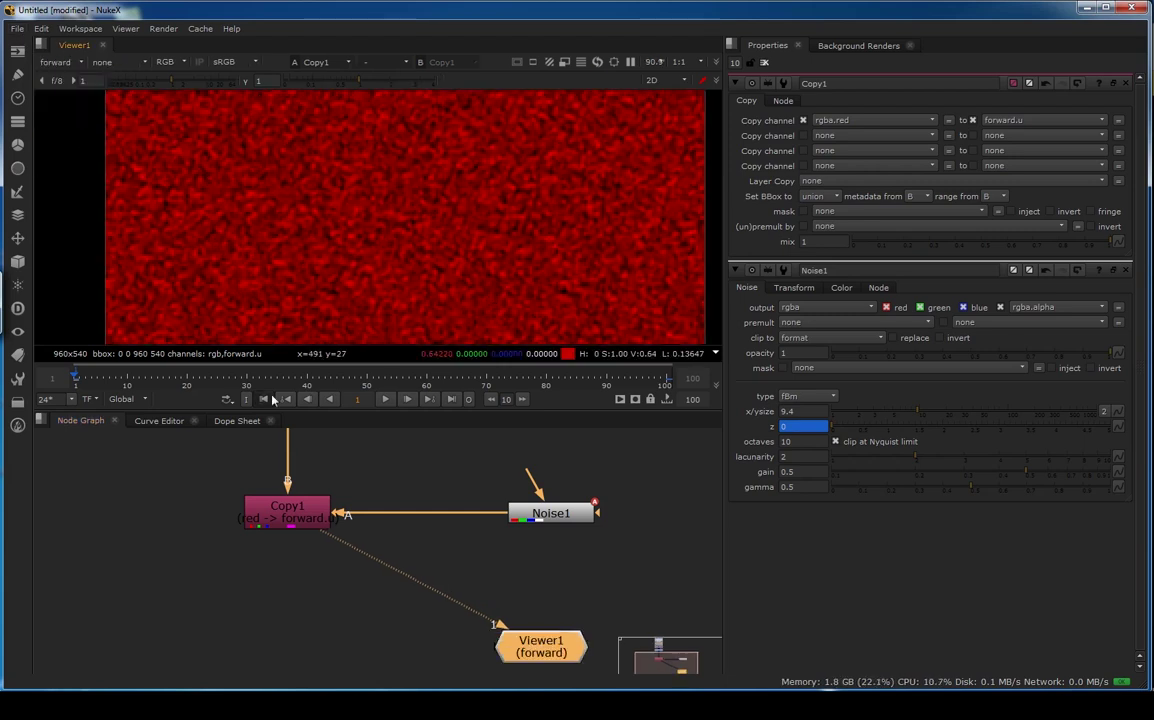
key("l")
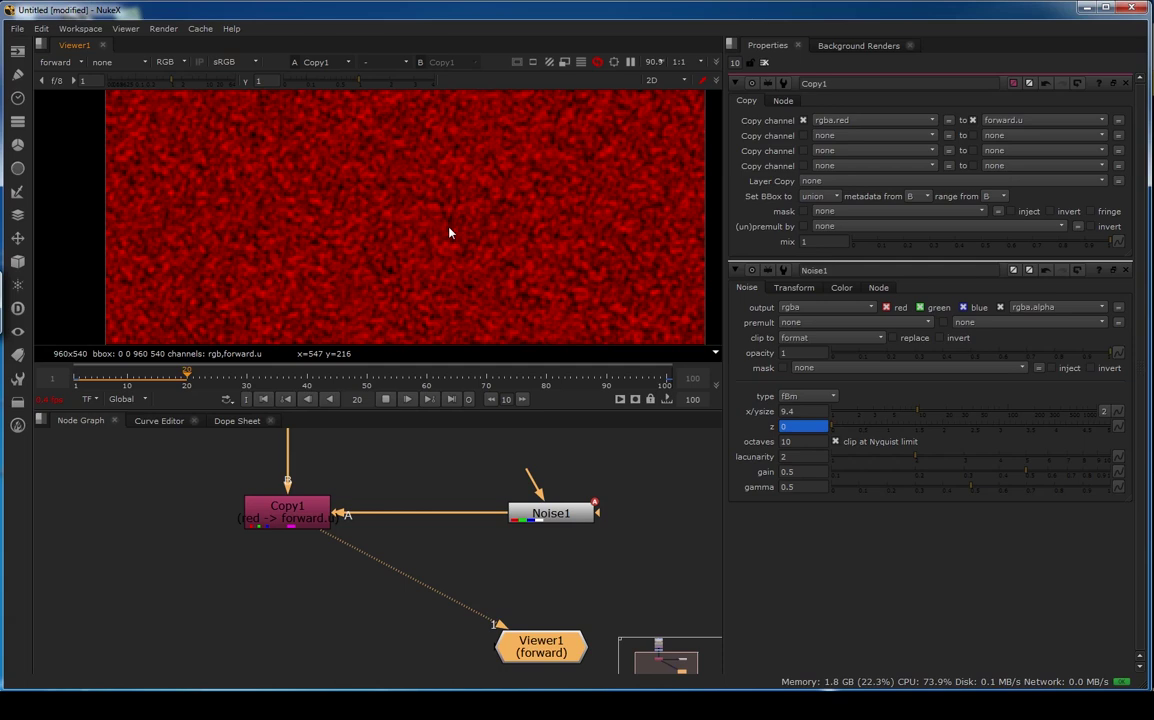
middle_click_drag(408, 168, 327, 297)
left_click(264, 399)
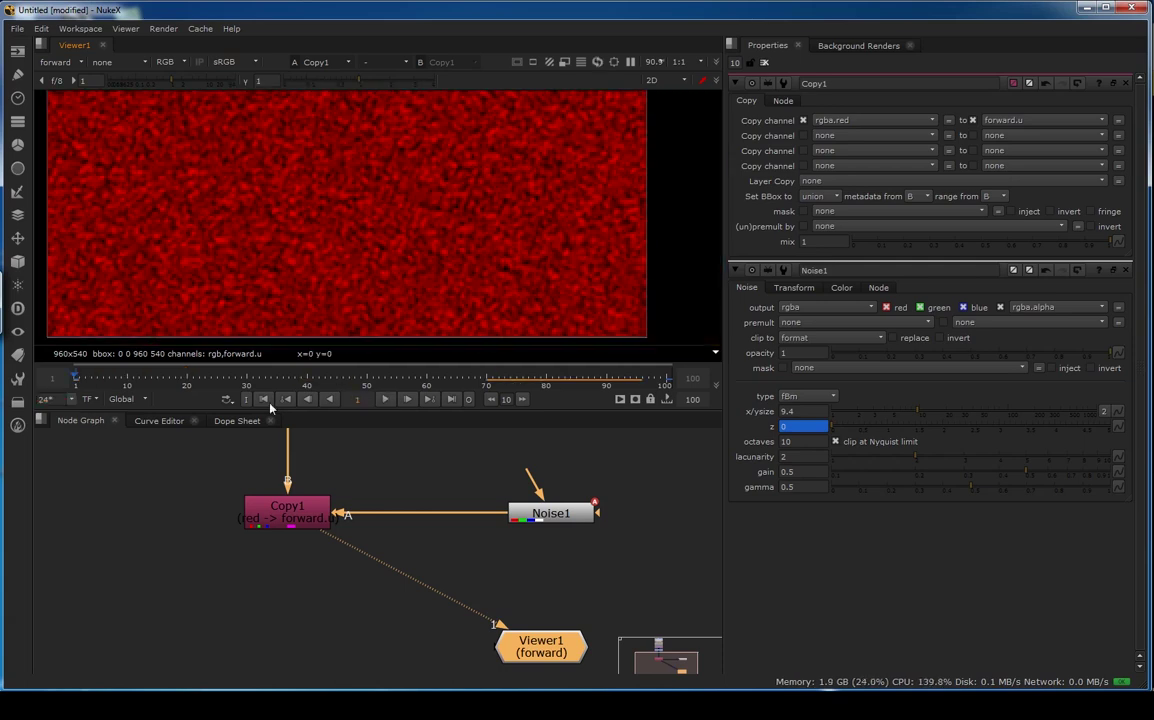
Add an IDistort node below Copy1 and limit the Properties pane to 1 open node
scroll(386, 559, "down", 3)
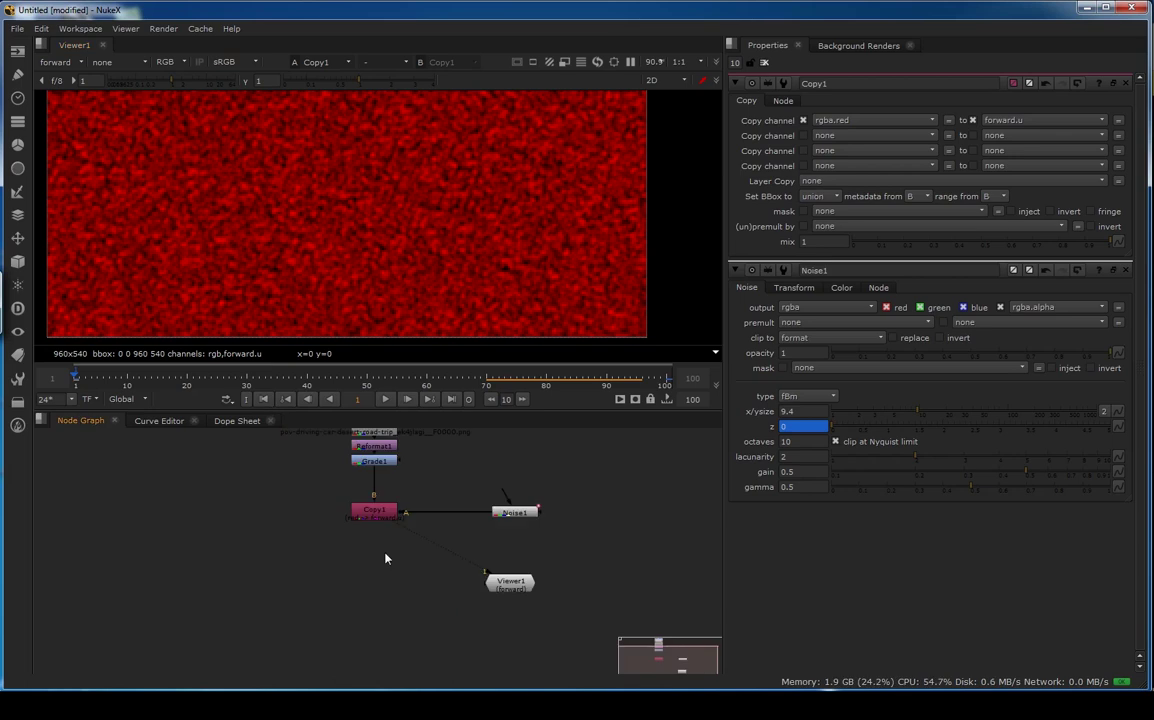
middle_click_drag(387, 559, 412, 570)
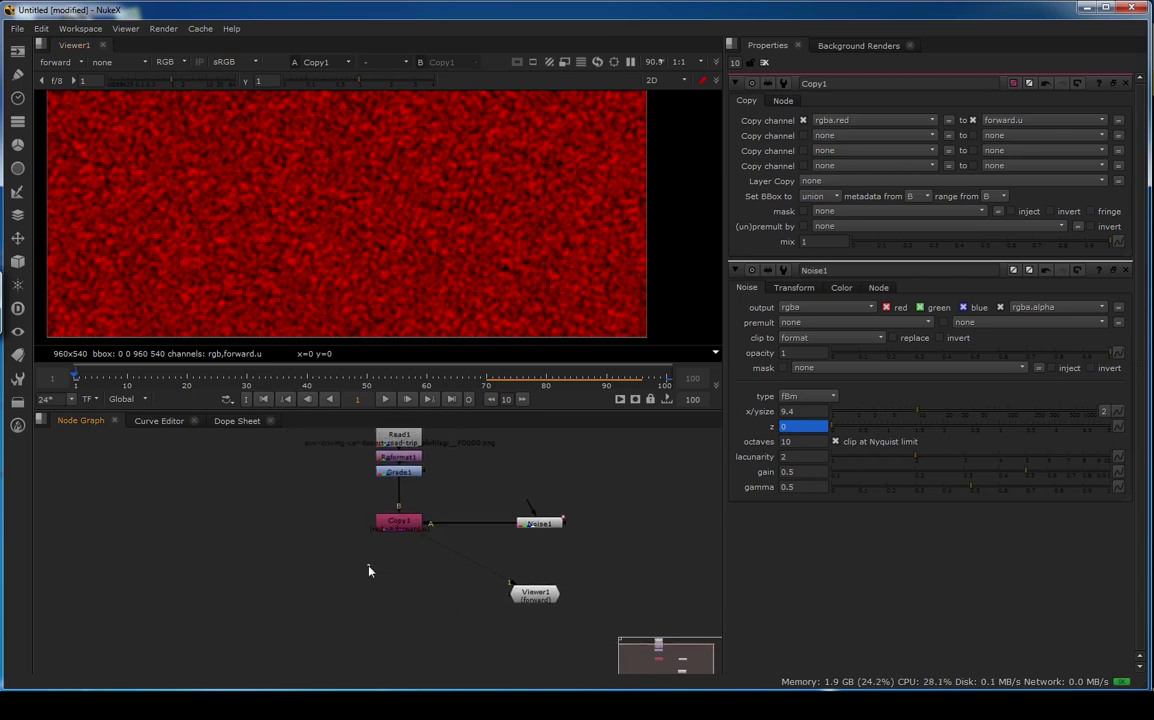
key("Tab")
type("idi")
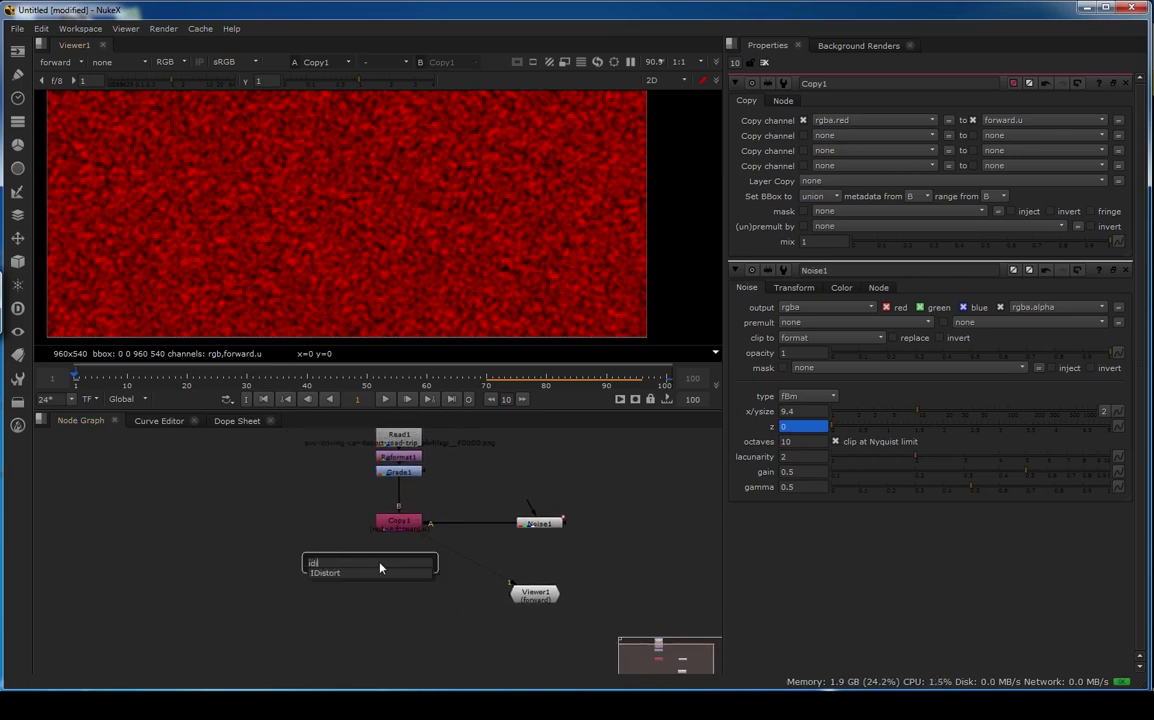
key("Return")
left_click_drag(368, 563, 399, 573)
left_click(535, 594)
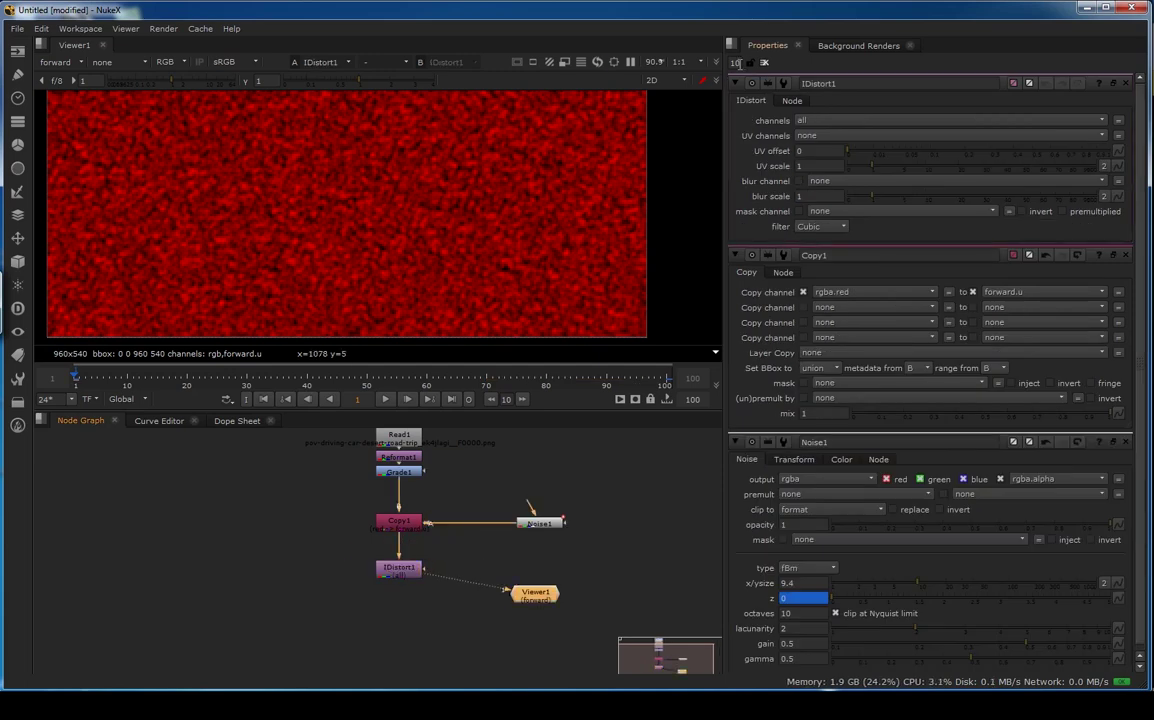
type("1")
key("Return")
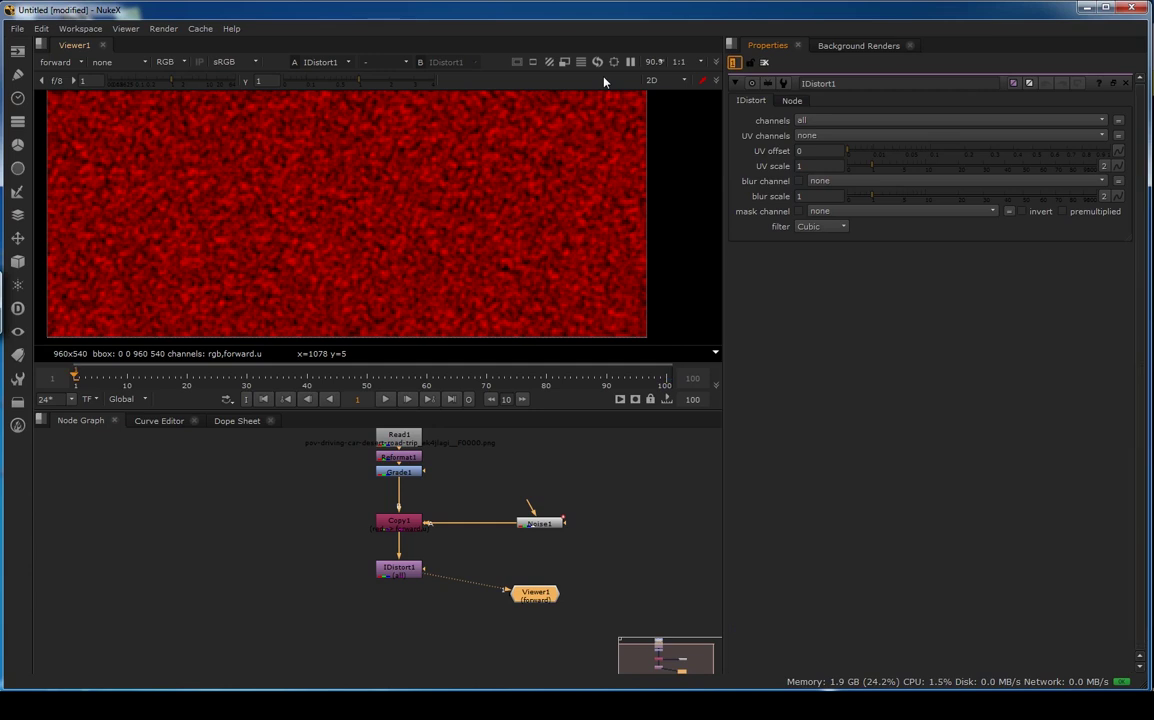
View the IDistort node's rgba output and set its UV channels to forward
middle_click_drag(388, 532, 387, 521)
double_click(407, 564)
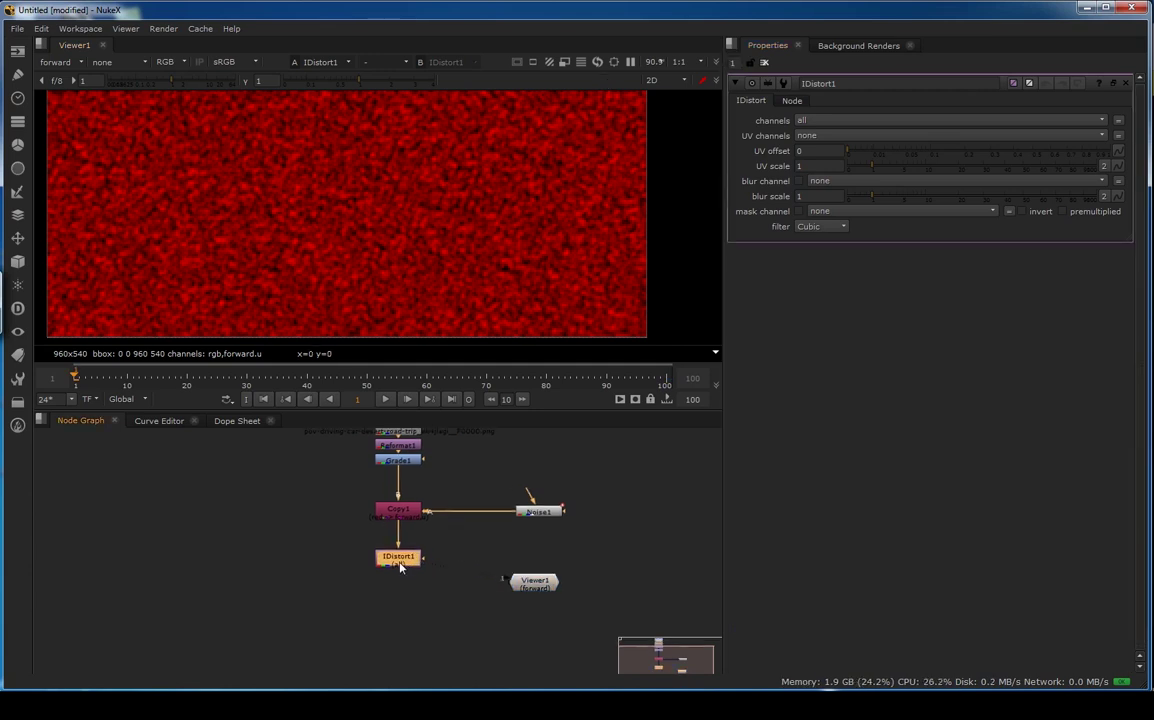
key("1")
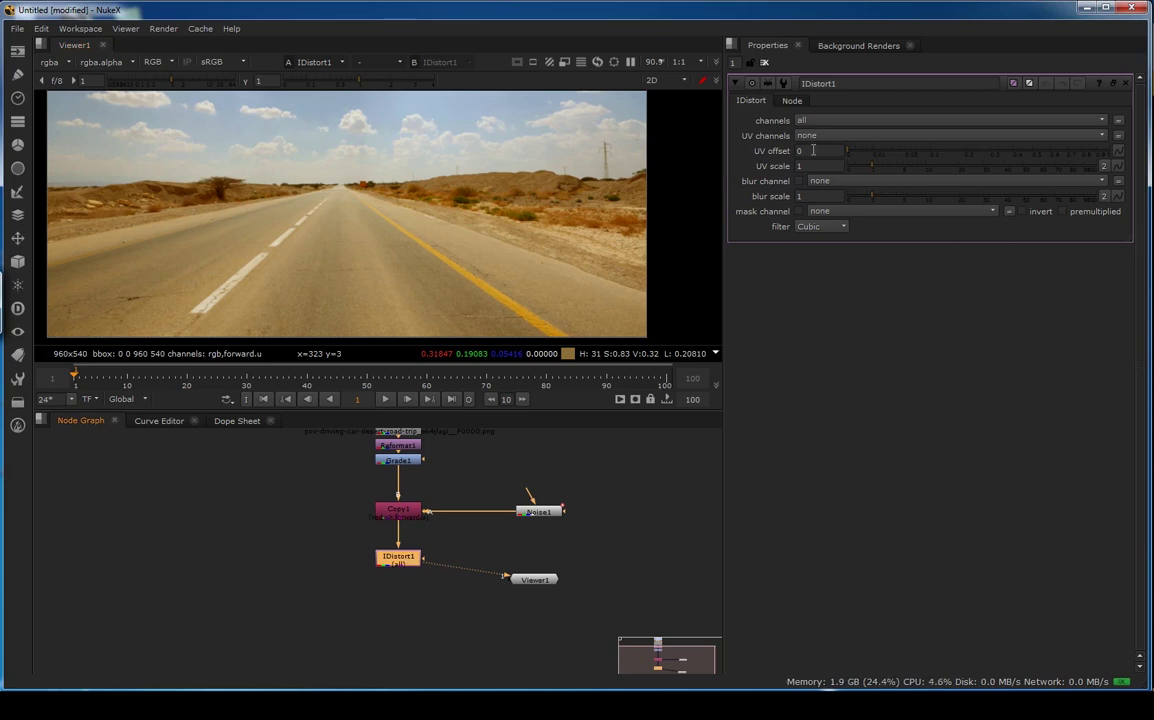
left_click(808, 136)
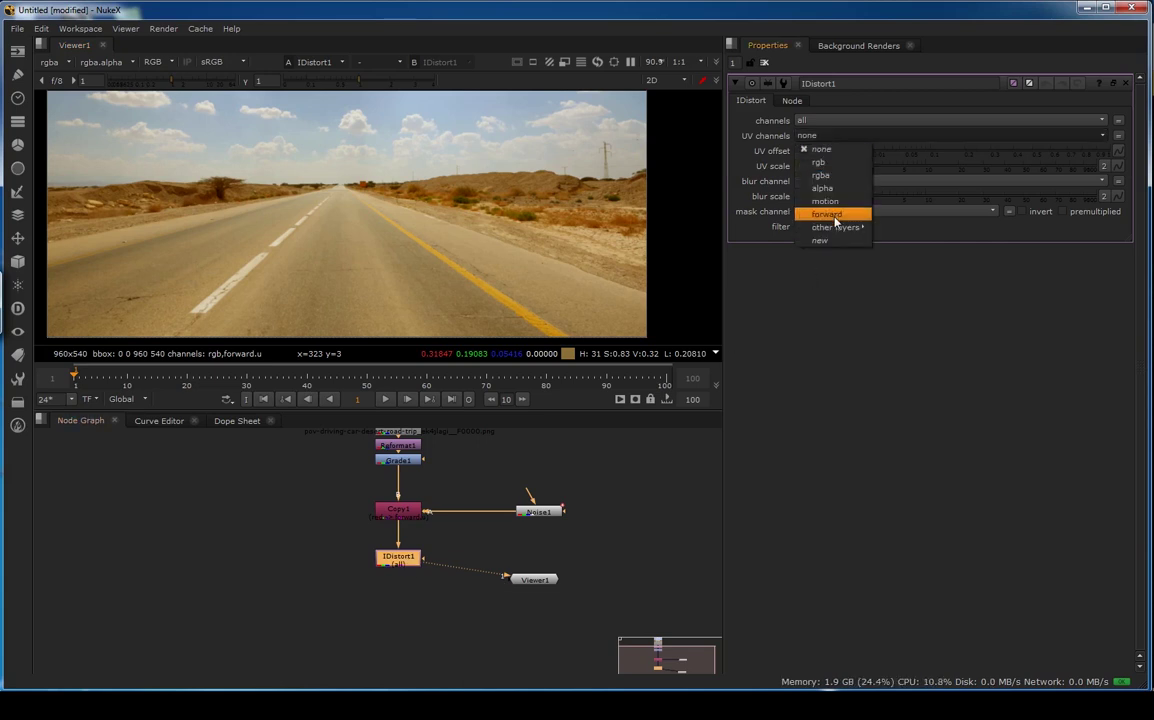
left_click(828, 215)
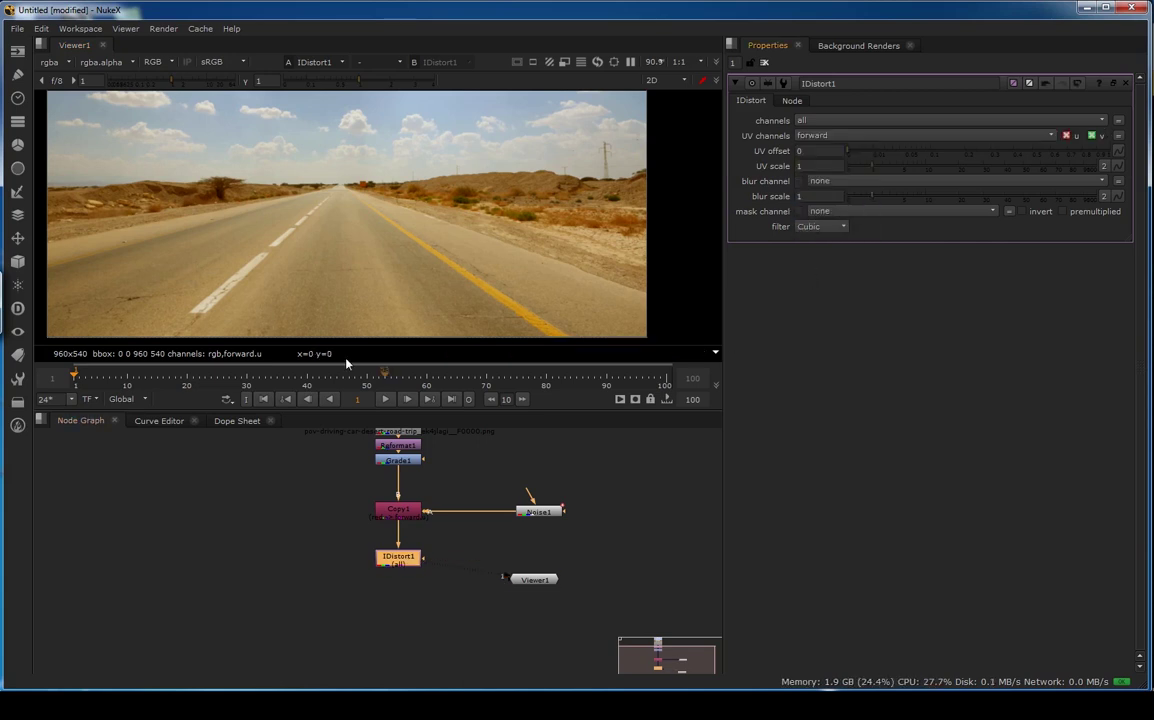
Play back the IDistort output close up on the road to examine the distortion
middle_click_drag(377, 325, 335, 310)
middle_click_drag(337, 484, 323, 464)
key("1")
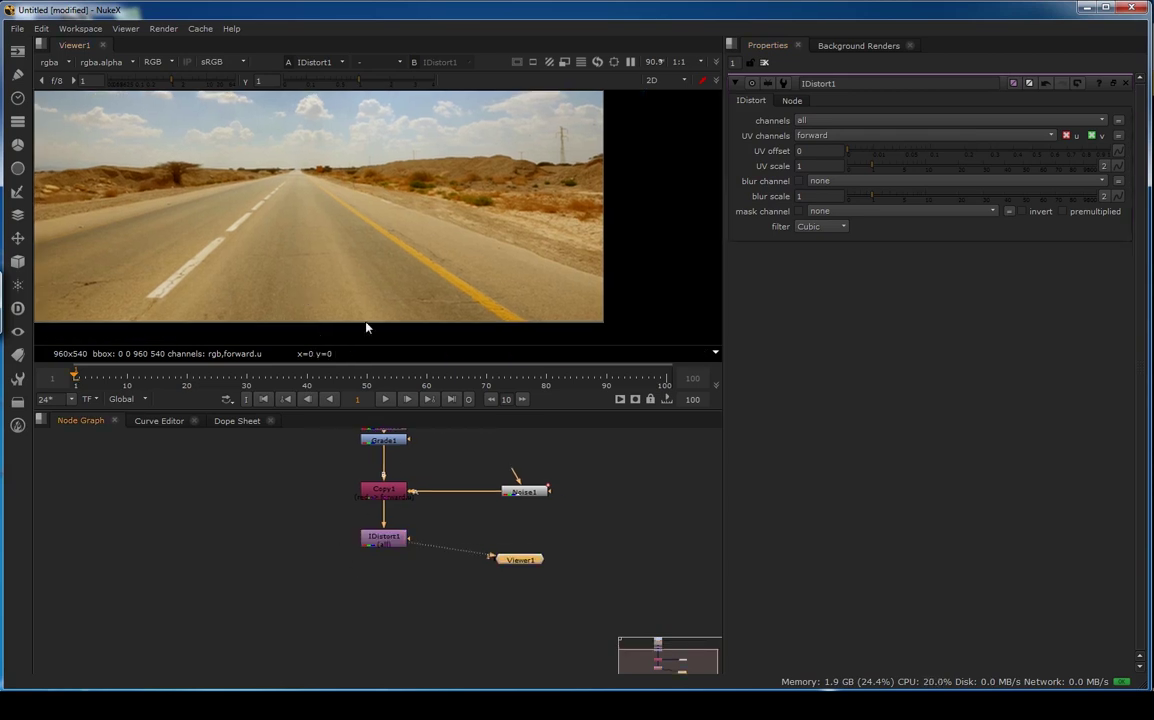
scroll(380, 236, "up", 5)
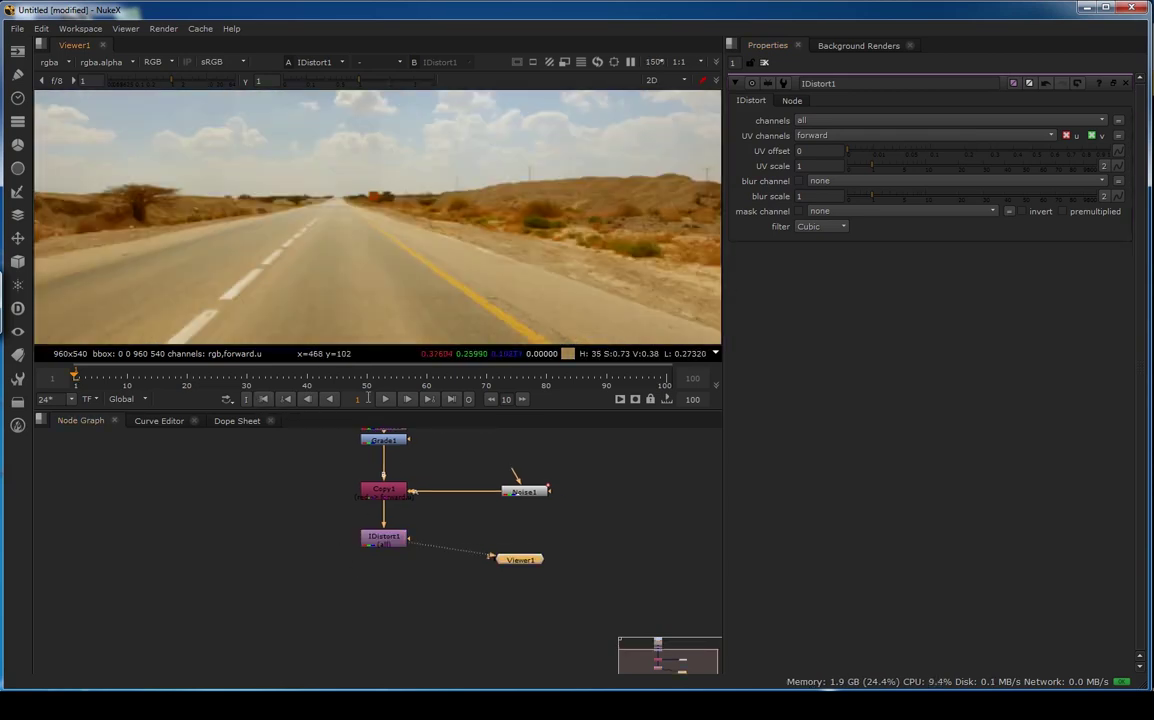
left_click(384, 399)
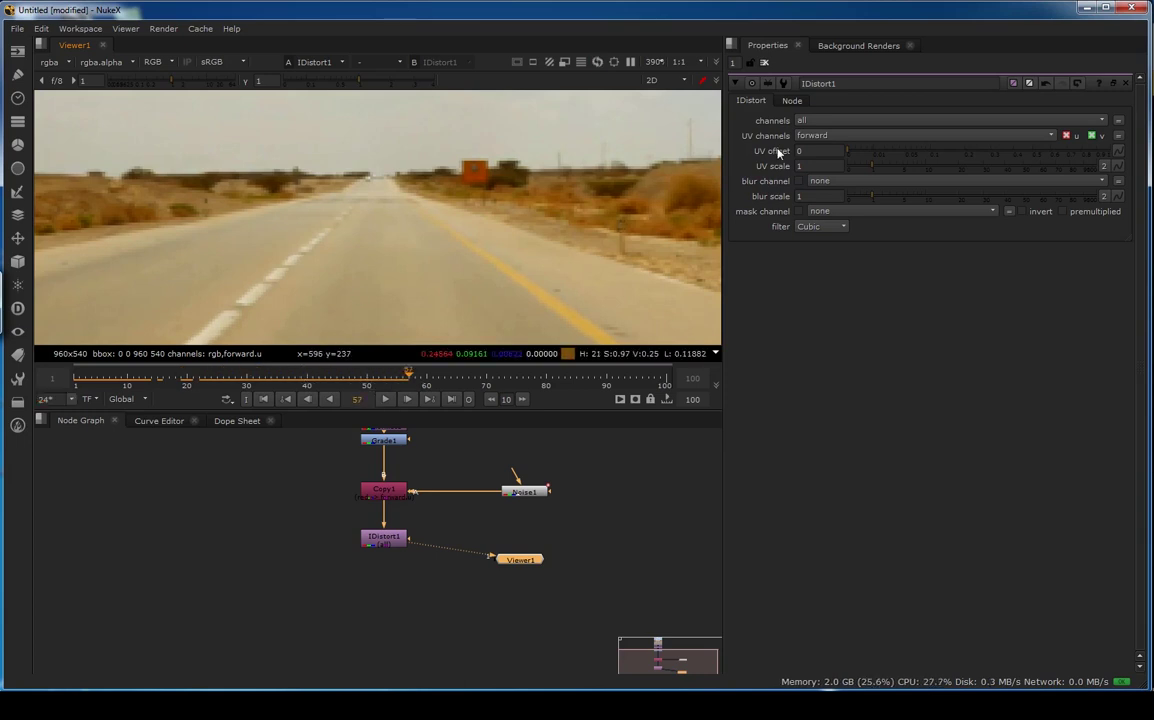
Set the IDistort UV offset to 0.052 and UV scale to 8.6, and compare its output with the Copy node's
left_click_drag(855, 155, 918, 174)
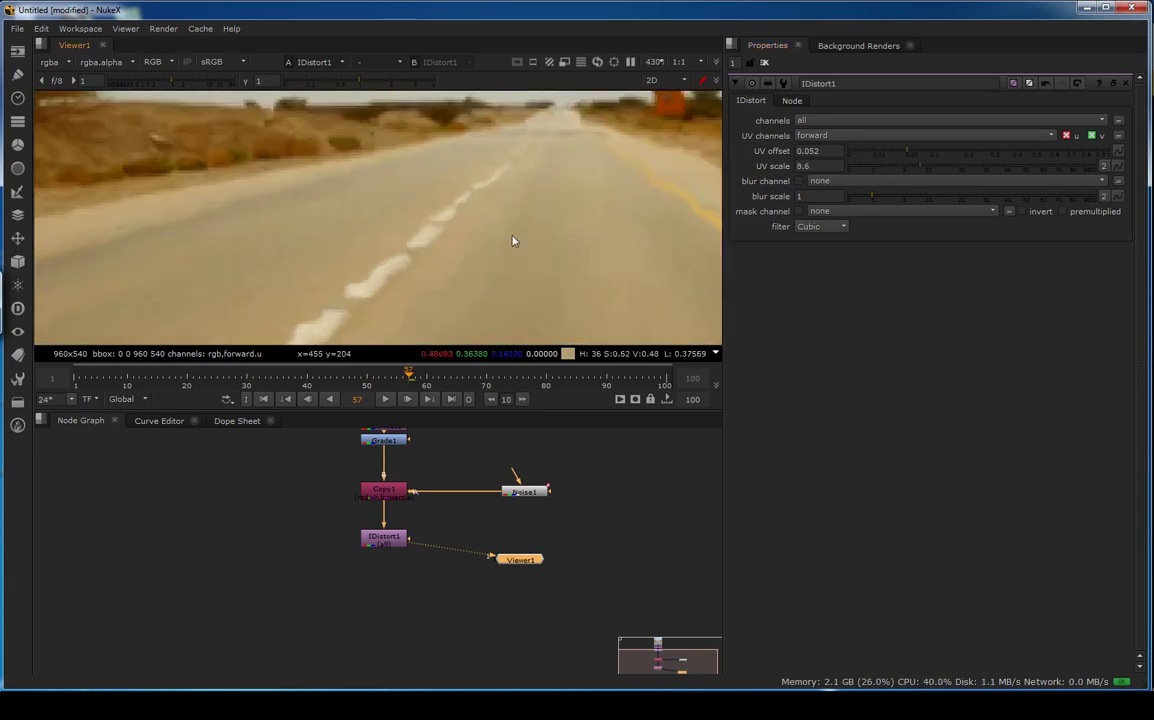
middle_click_drag(381, 475, 381, 545)
key("1")
middle_click_drag(450, 559, 370, 512)
left_click(306, 567)
key("2")
key("2")
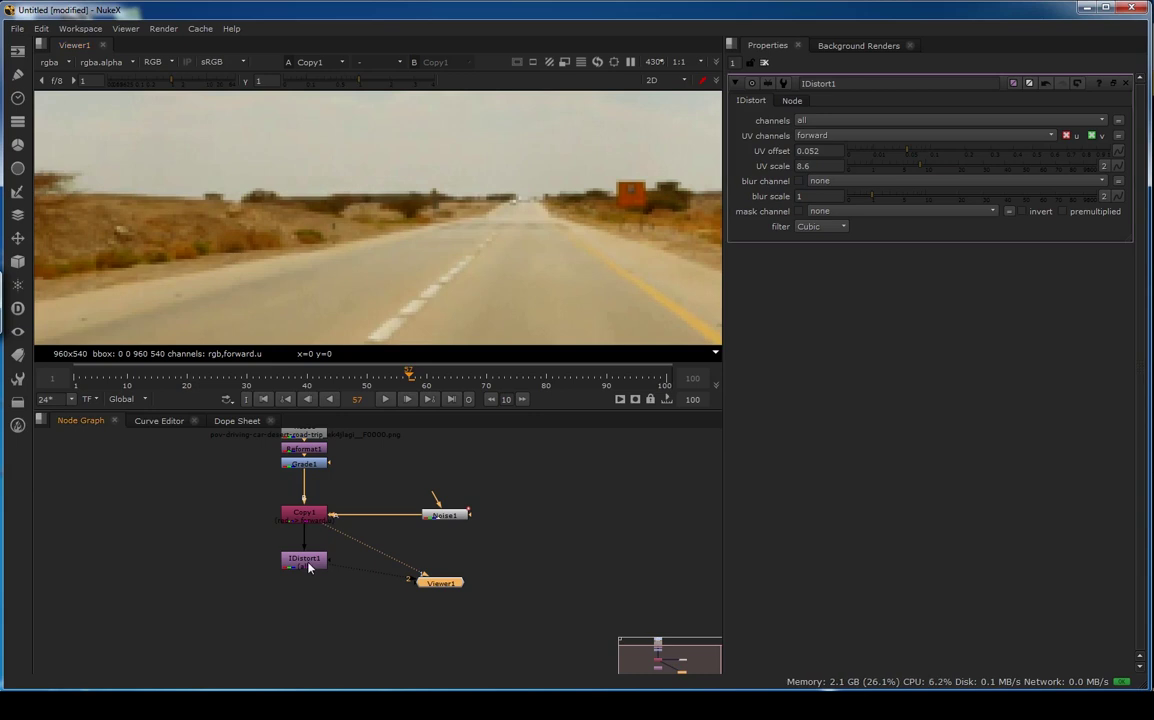
key("1")
Play back the distorted road footage from frame 1, examine it close up and as a whole, and stop playback
left_click(263, 399)
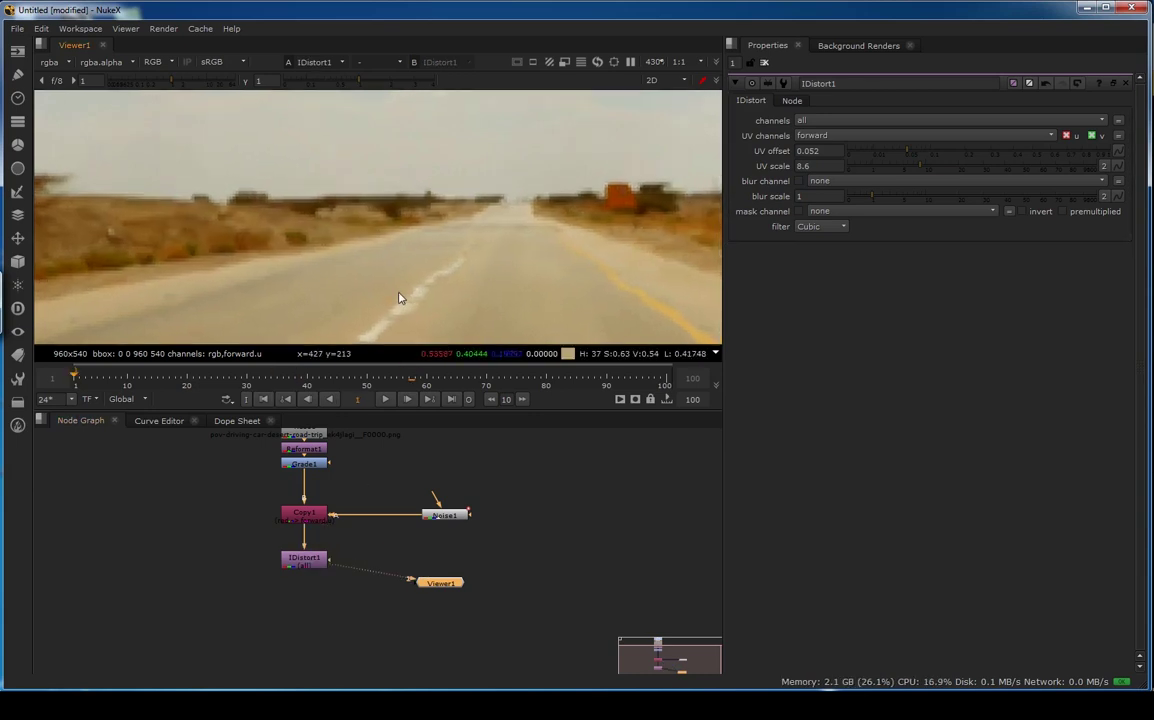
left_click(387, 399)
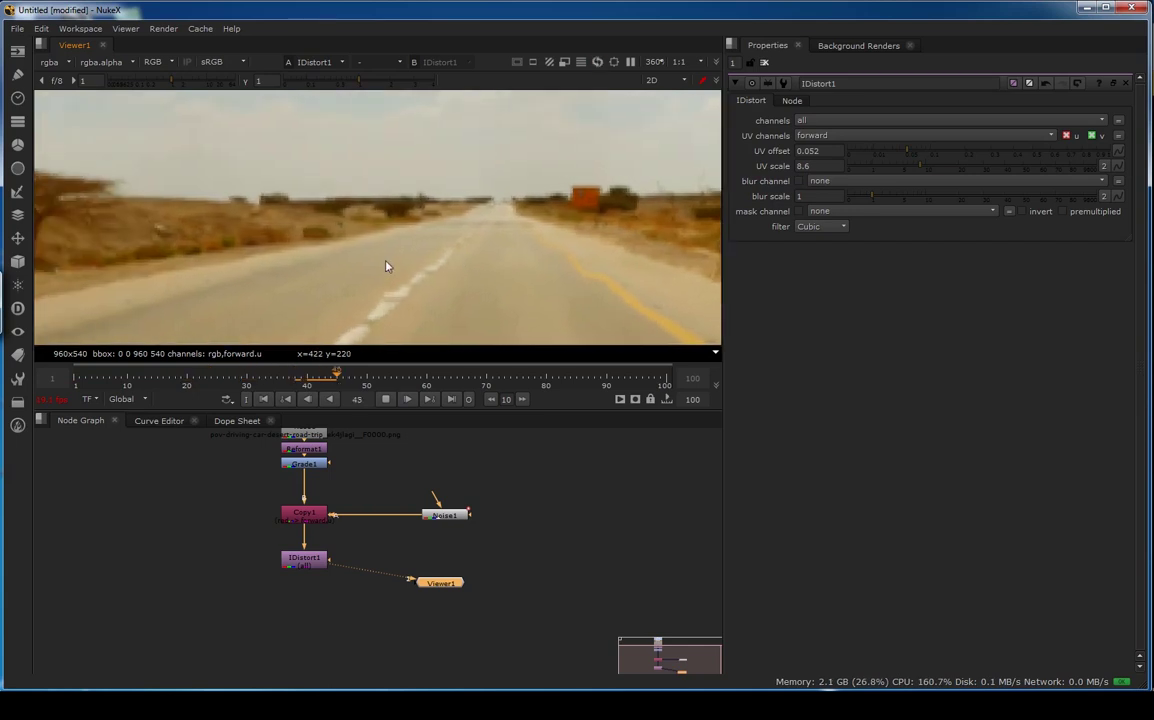
scroll(364, 273, "down", 5)
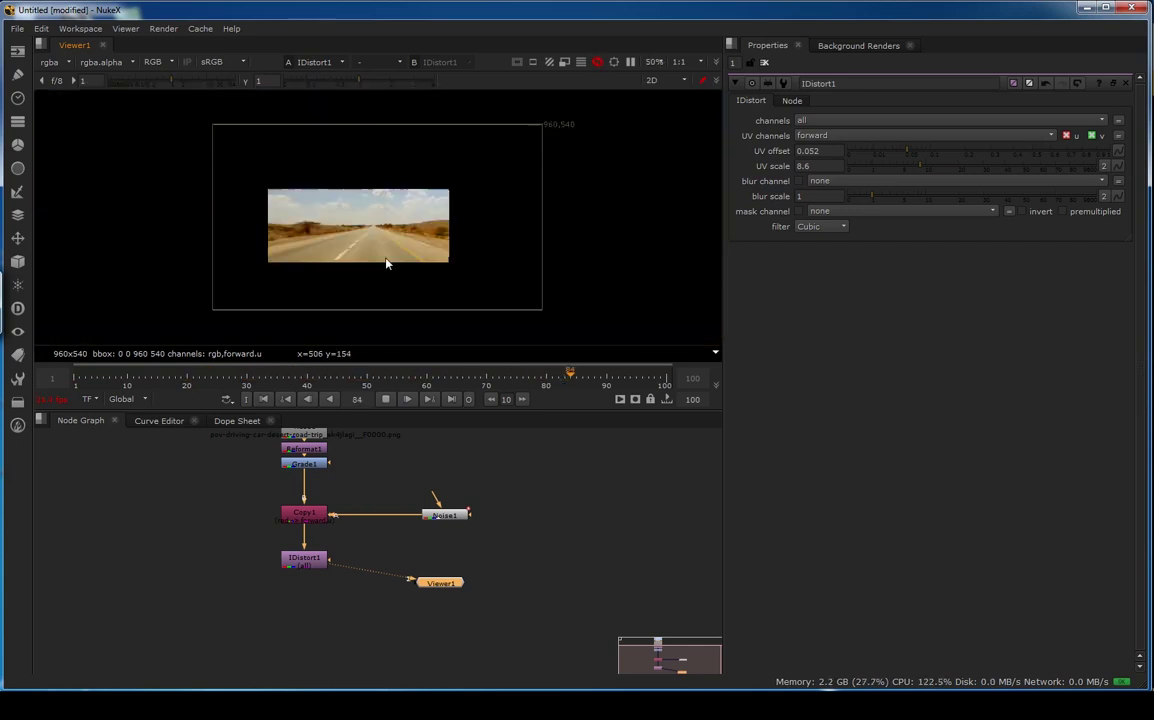
scroll(402, 254, "up", 4)
scroll(447, 264, "up", 3)
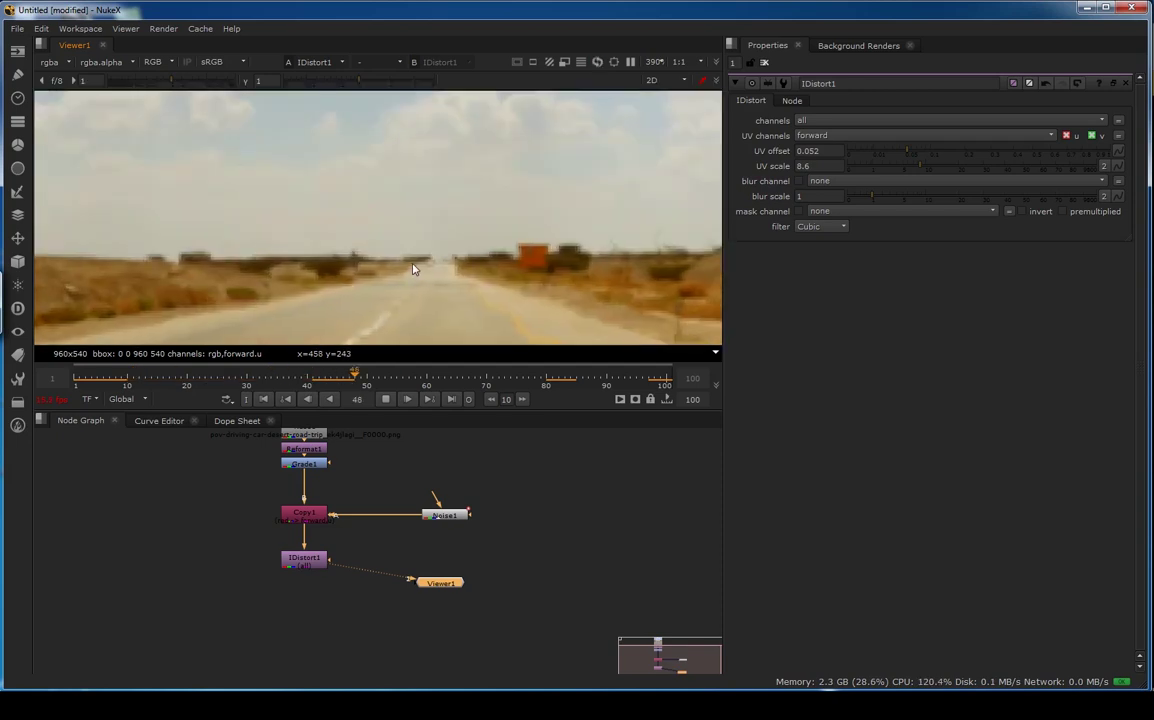
left_click(387, 400)
View the Noise1 node with its properties open and set its x/ysize to 7.4
double_click(440, 517)
key("1")
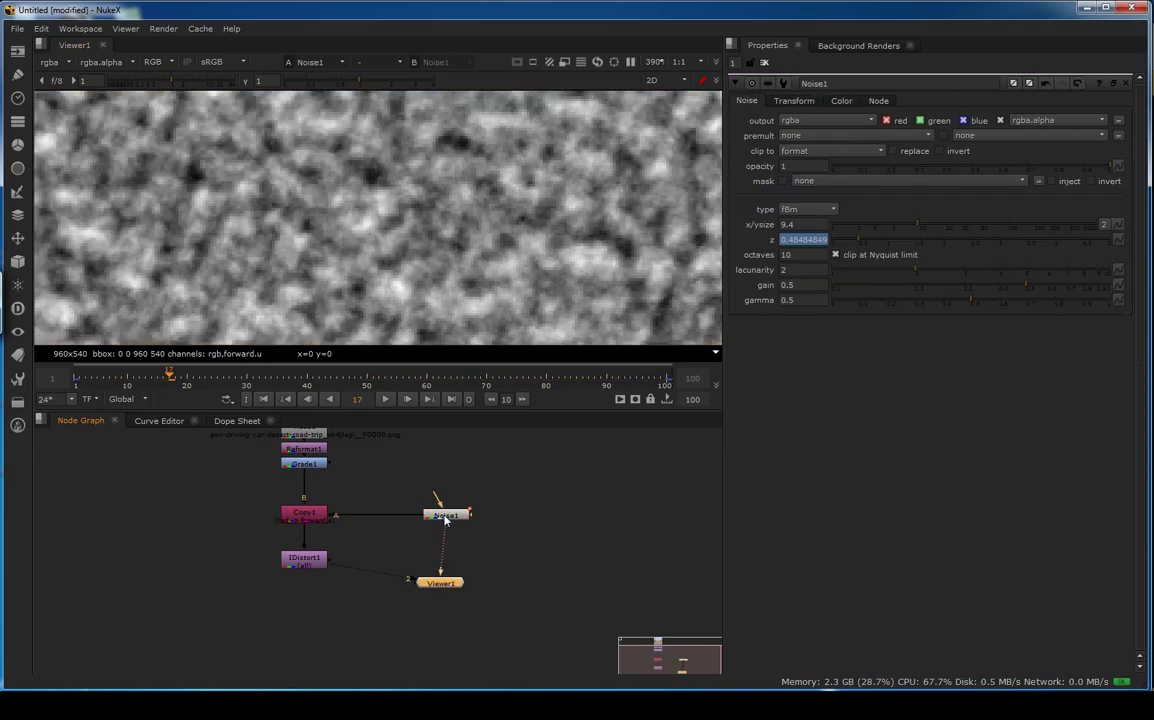
scroll(384, 236, "down", 5)
middle_click_drag(397, 274, 385, 275)
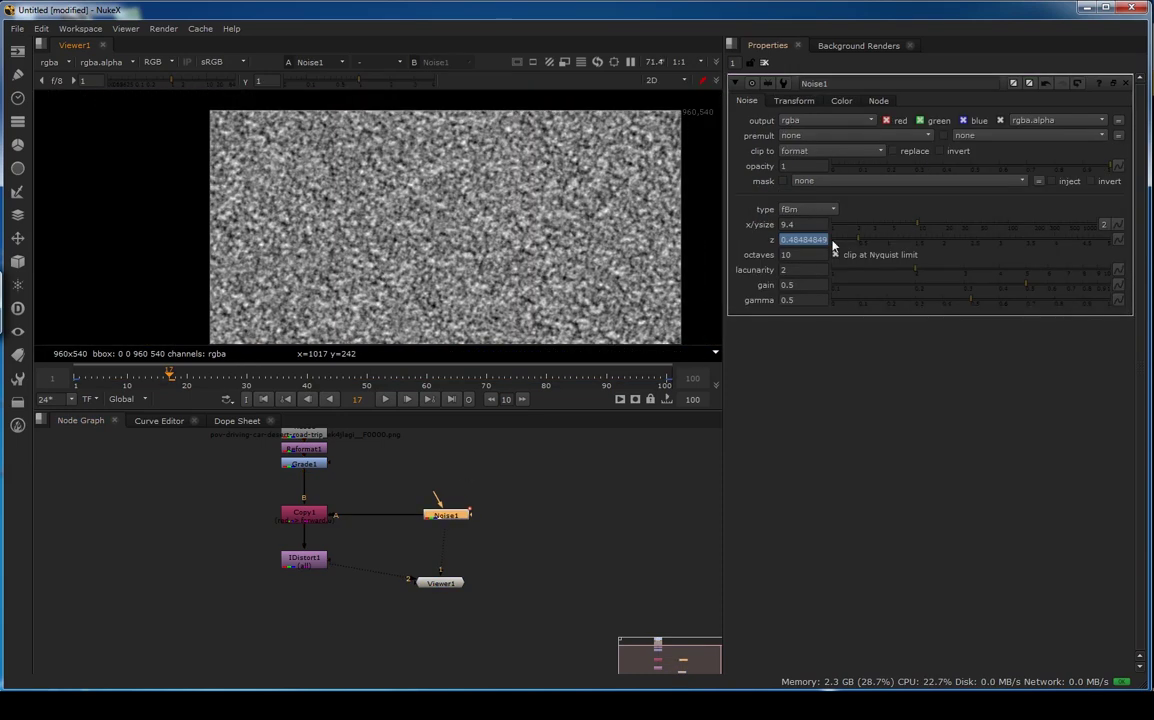
left_click_drag(914, 228, 907, 228)
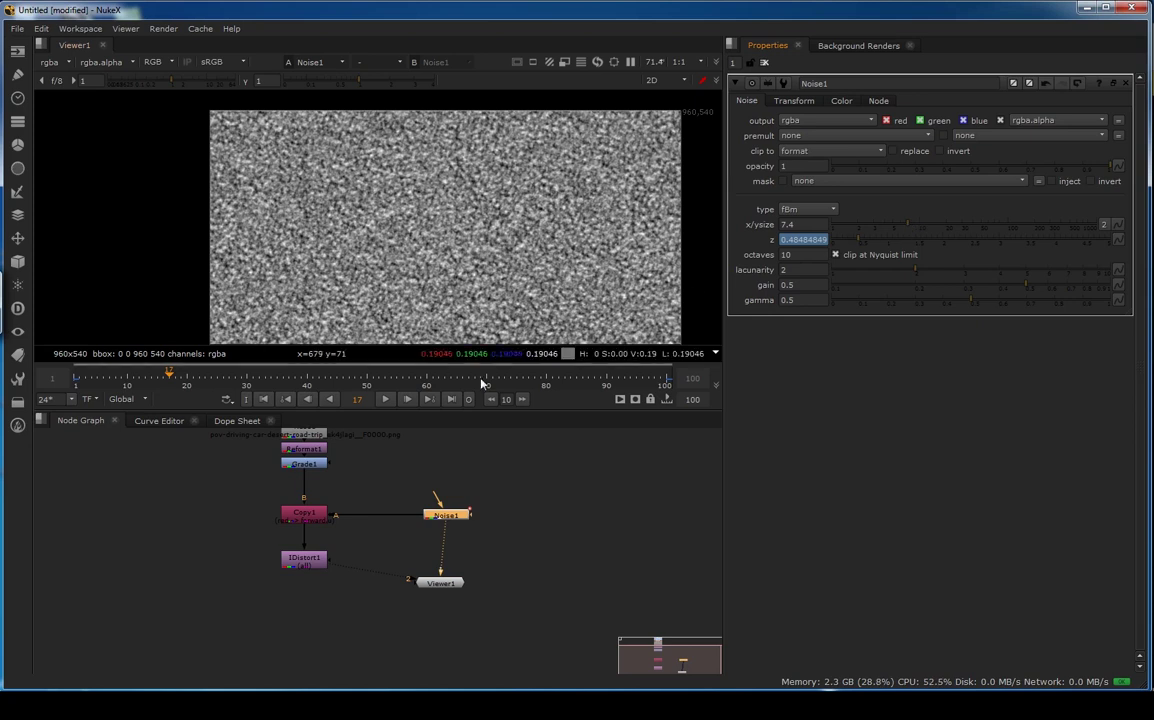
At frame 100, set the noise z value to 4, and set gain to 0.69 and gamma to 0.395
left_click(450, 399)
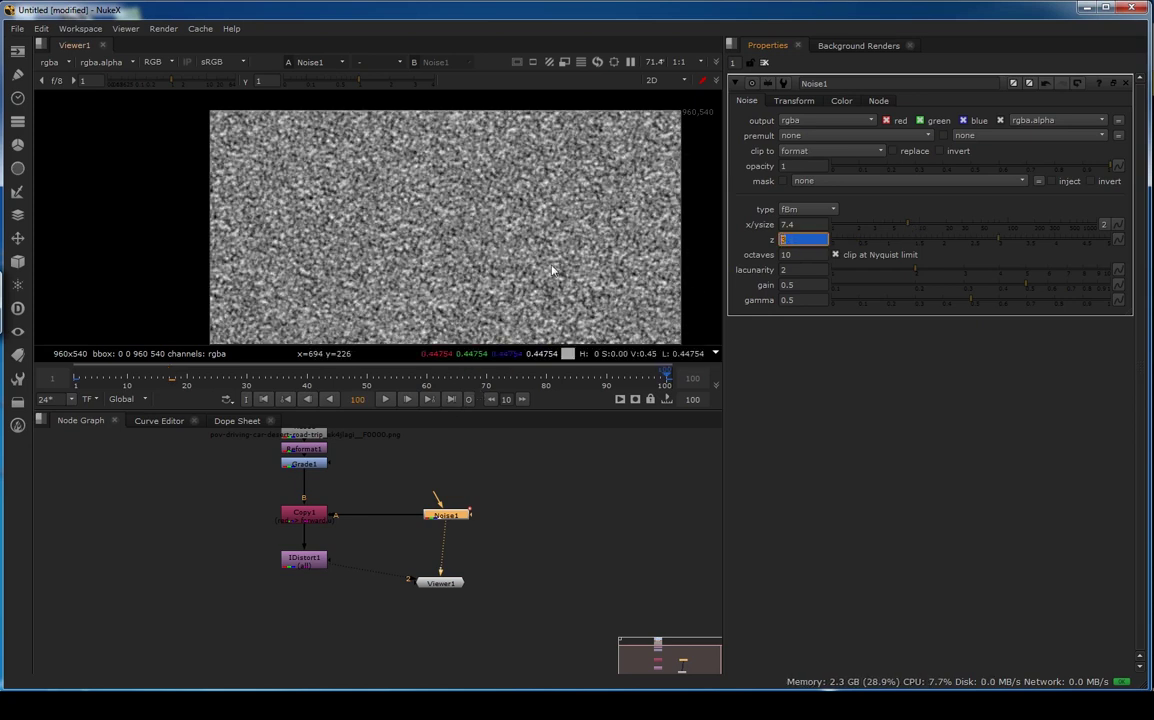
key("Return")
middle_click_drag(312, 540, 318, 528)
left_click_drag(1025, 290, 1063, 294)
left_click_drag(974, 305, 942, 308)
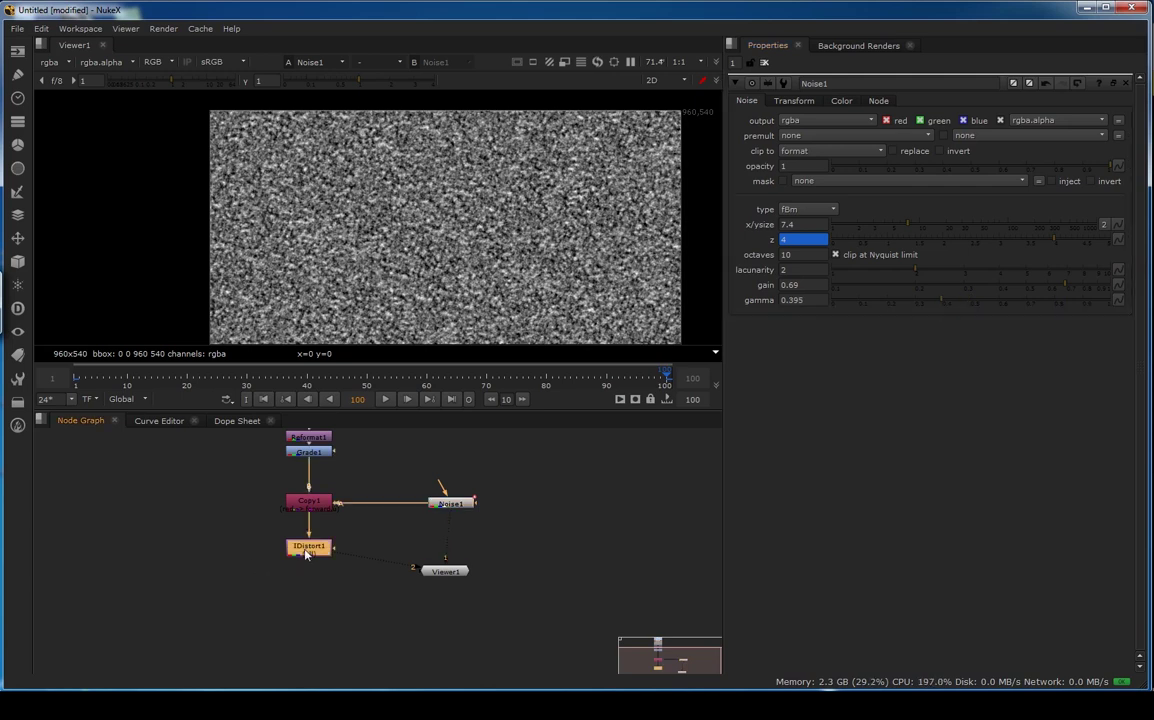
View the IDistort output close up and play back the footage from frame 1 to check the revised noise distortion
left_click(308, 550, "ctrl+shift")
scroll(472, 266, "up", 5)
middle_click_drag(372, 256, 499, 259)
scroll(462, 286, "up", 2)
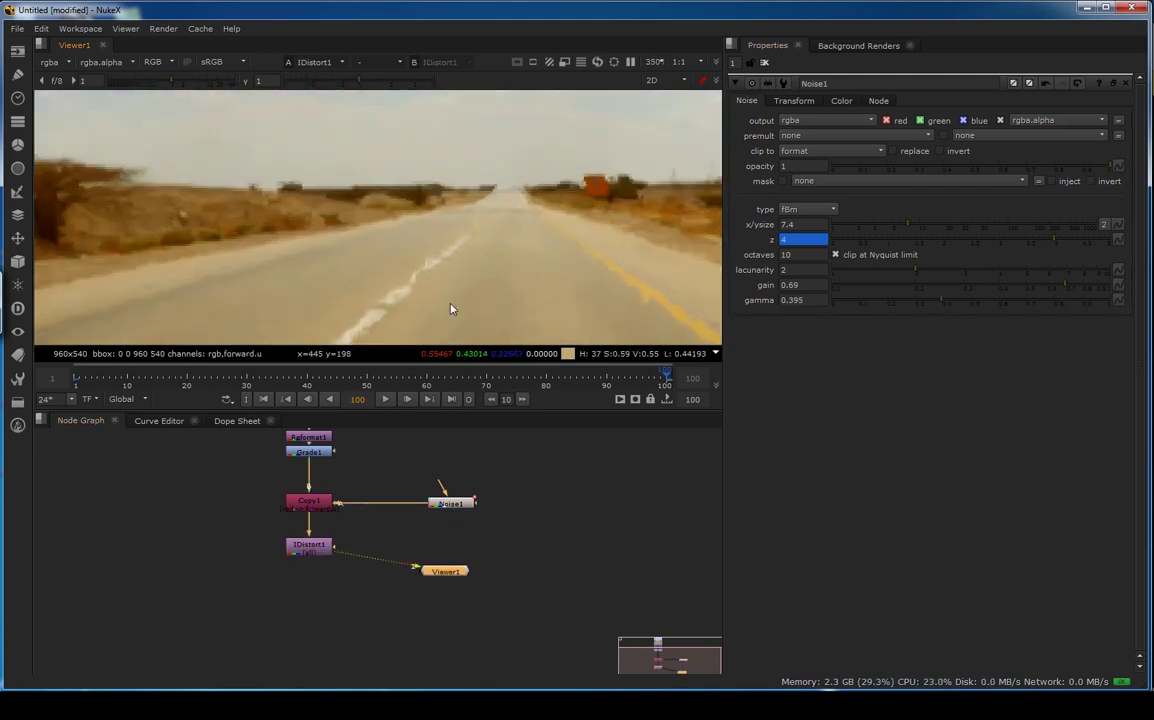
left_click(264, 399)
left_click(385, 399)
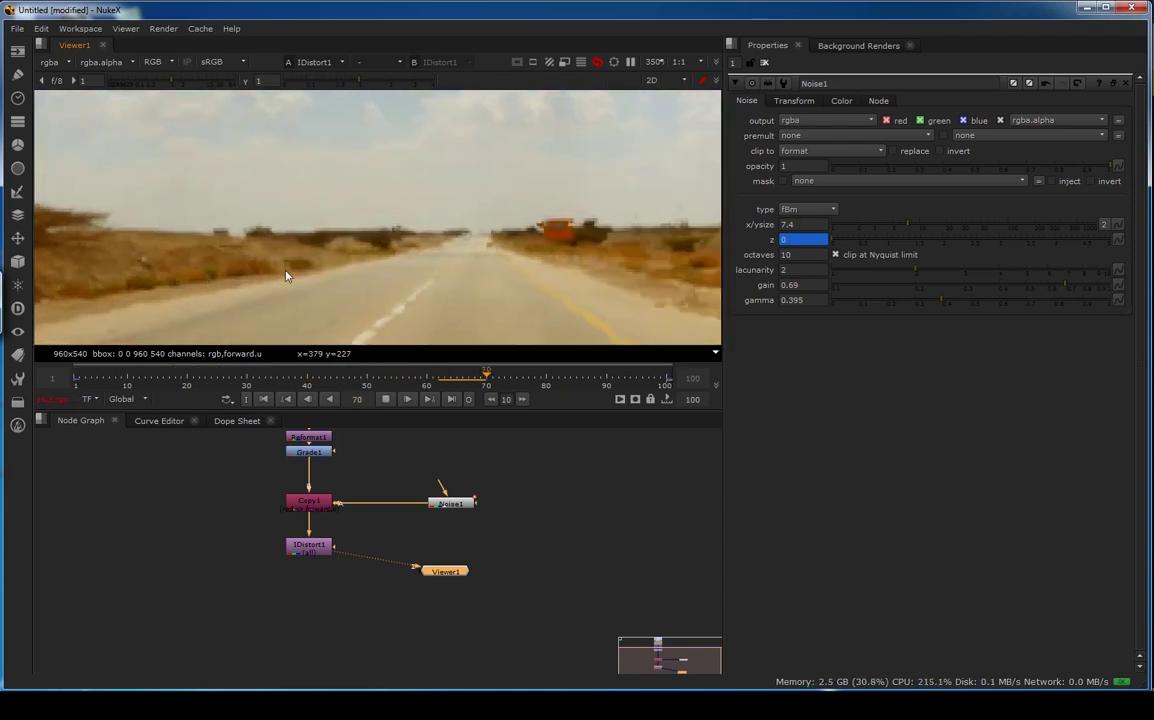
Examine the distorted road footage playing in the enlarged viewer, both close up and as a whole, and stop playback at frame 1
key("space")
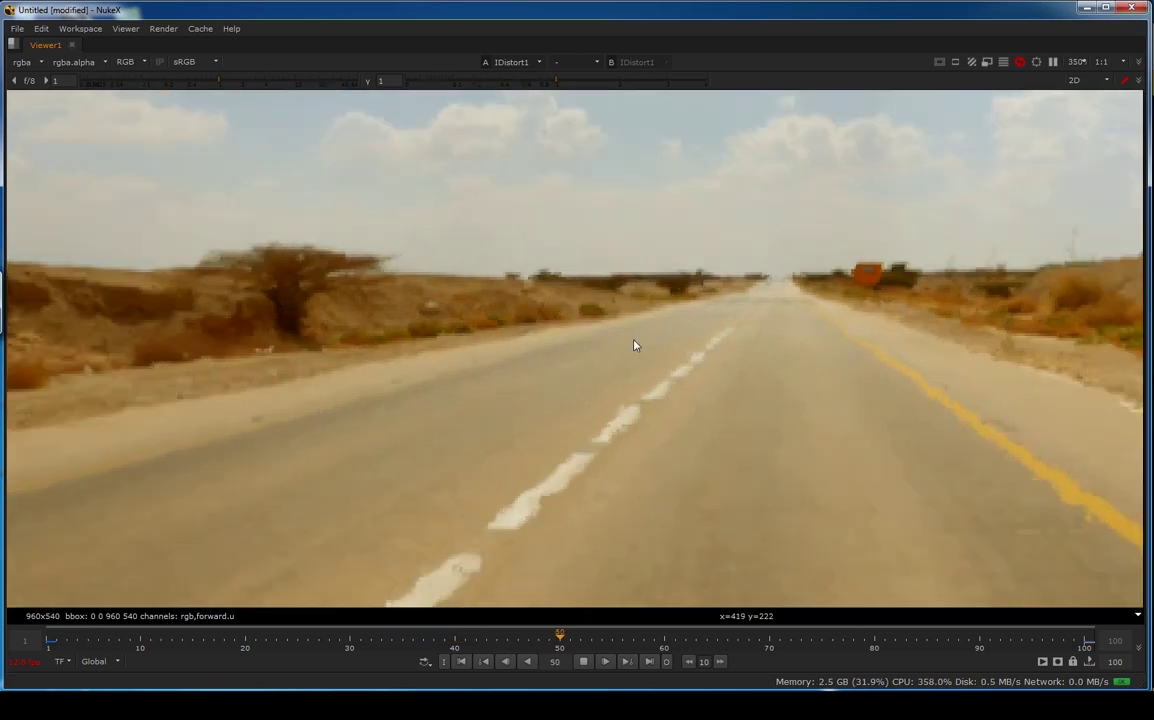
scroll(590, 347, "down", 4)
scroll(615, 353, "up", 3)
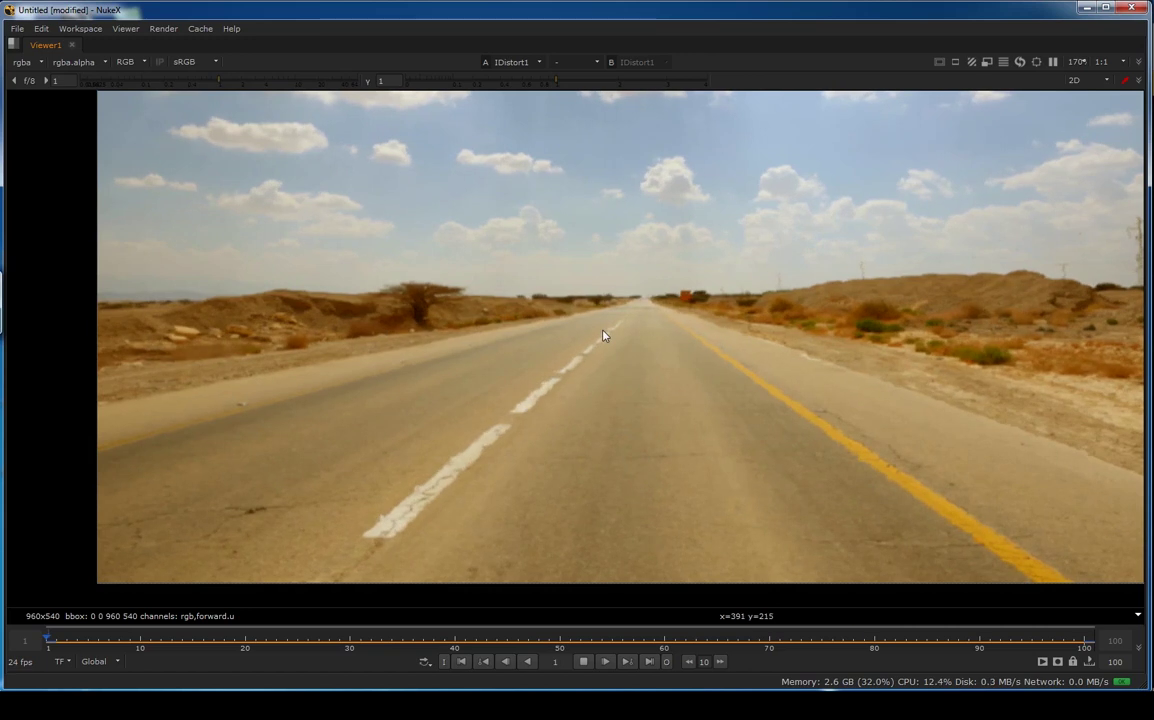
left_click_drag(55, 269, 1153, 349)
left_click(463, 633)
left_click(583, 662)
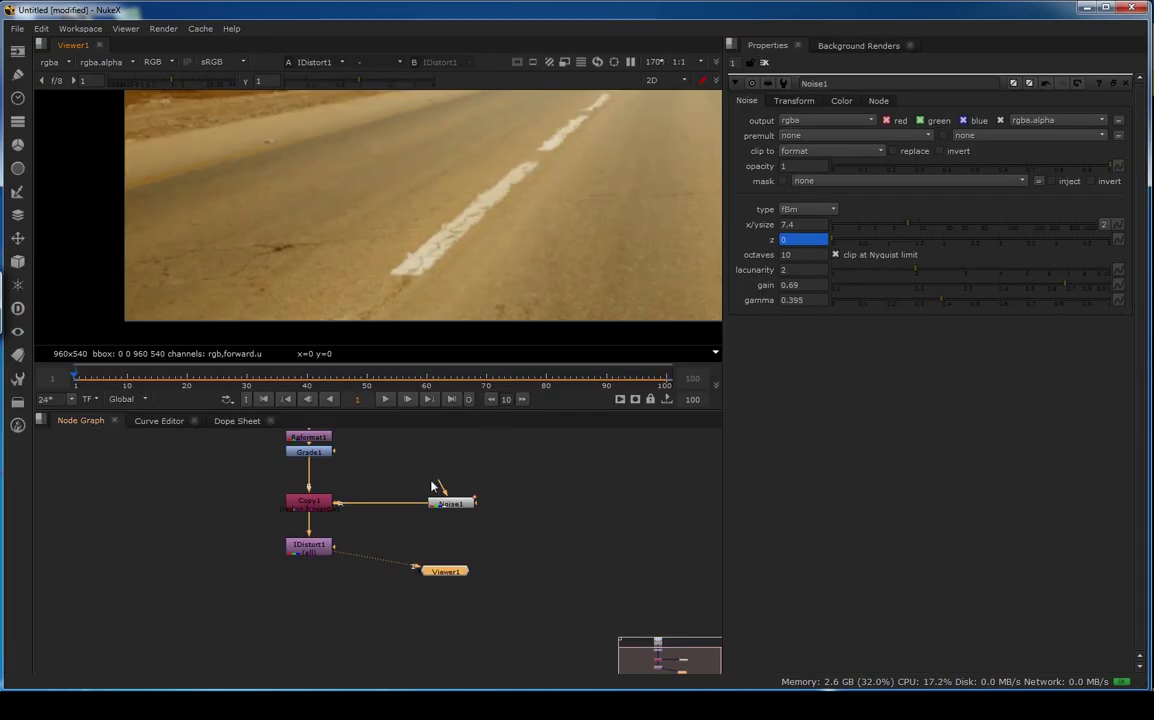
Add a Roto node beside Noise1 and draw a rectangle about 187 px high across the horizon, extending past both sides of the frame
scroll(440, 521, "down", 1)
scroll(442, 518, "up", 3)
middle_click_drag(464, 510, 433, 534)
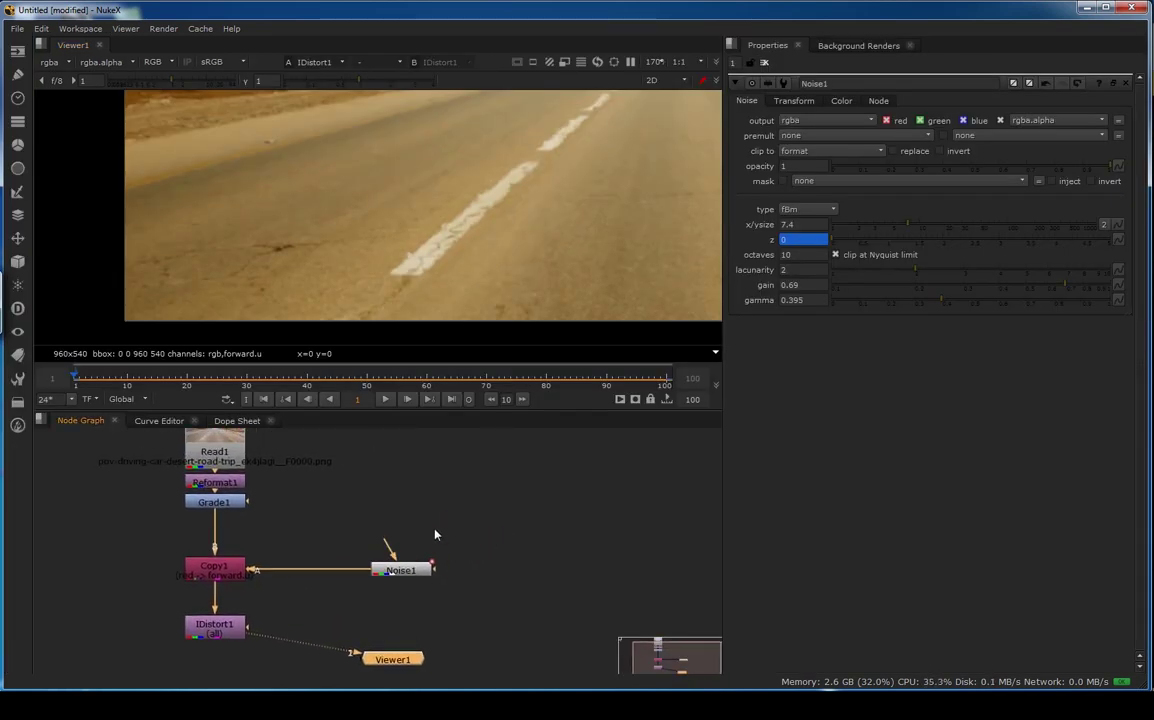
scroll(433, 534, "up", 2)
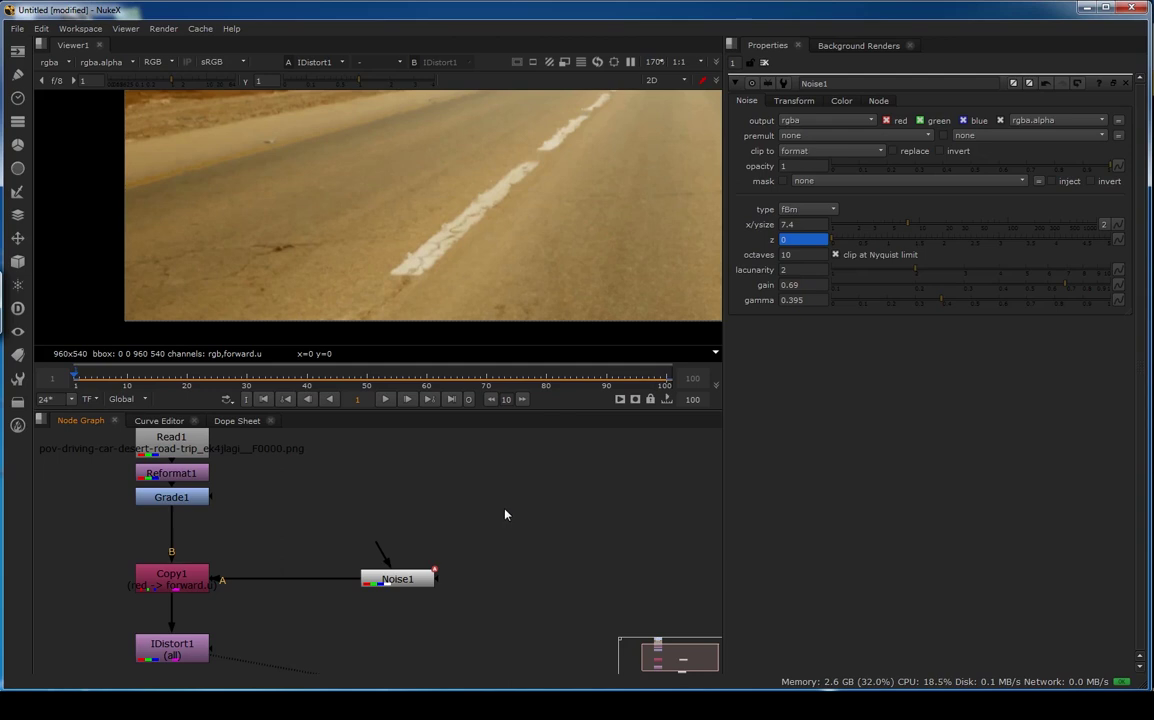
key("o")
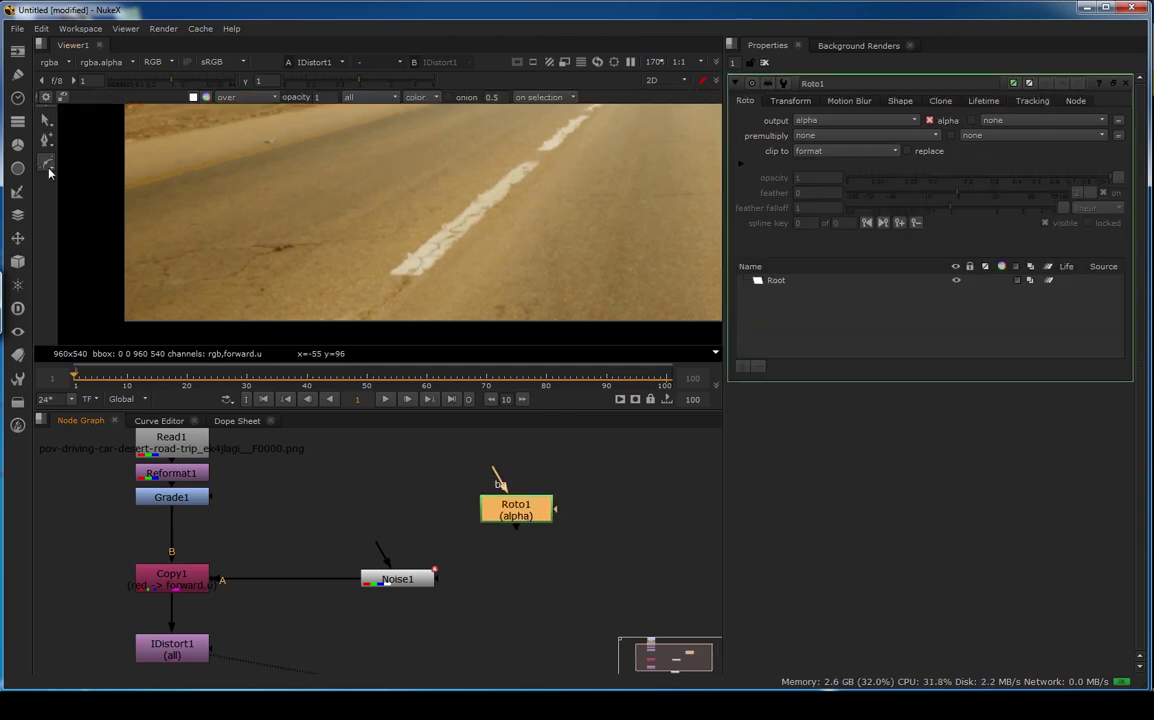
right_click(47, 164)
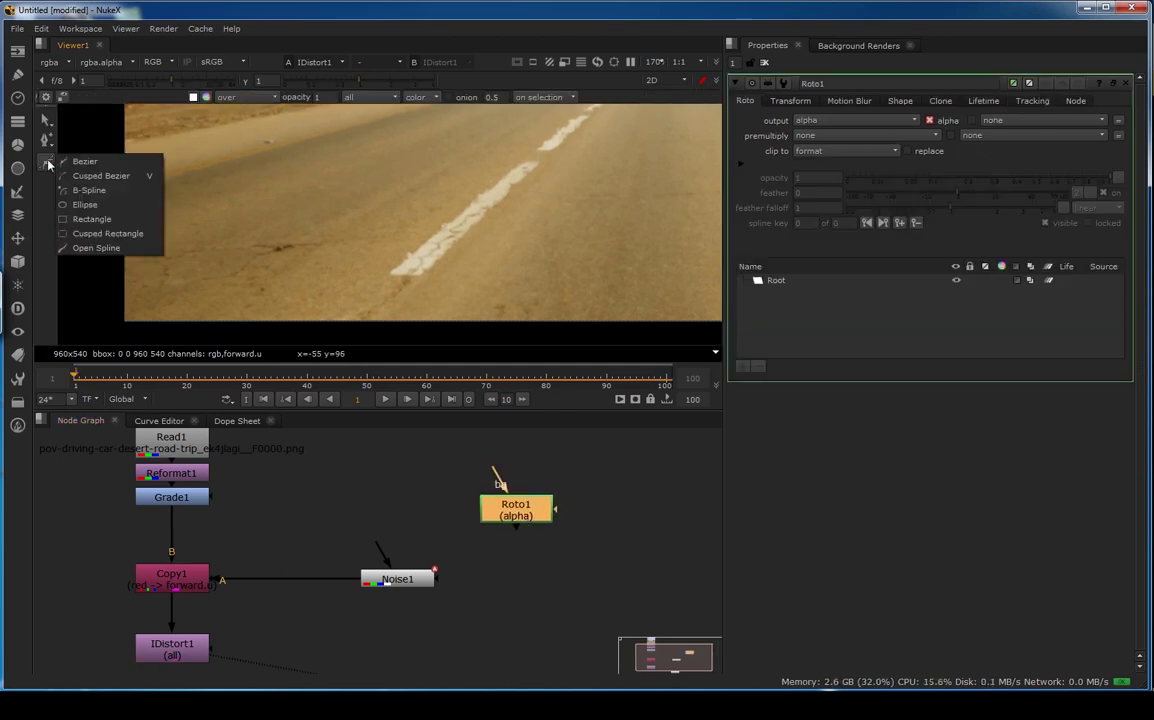
left_click(108, 221)
scroll(303, 256, "down", 7)
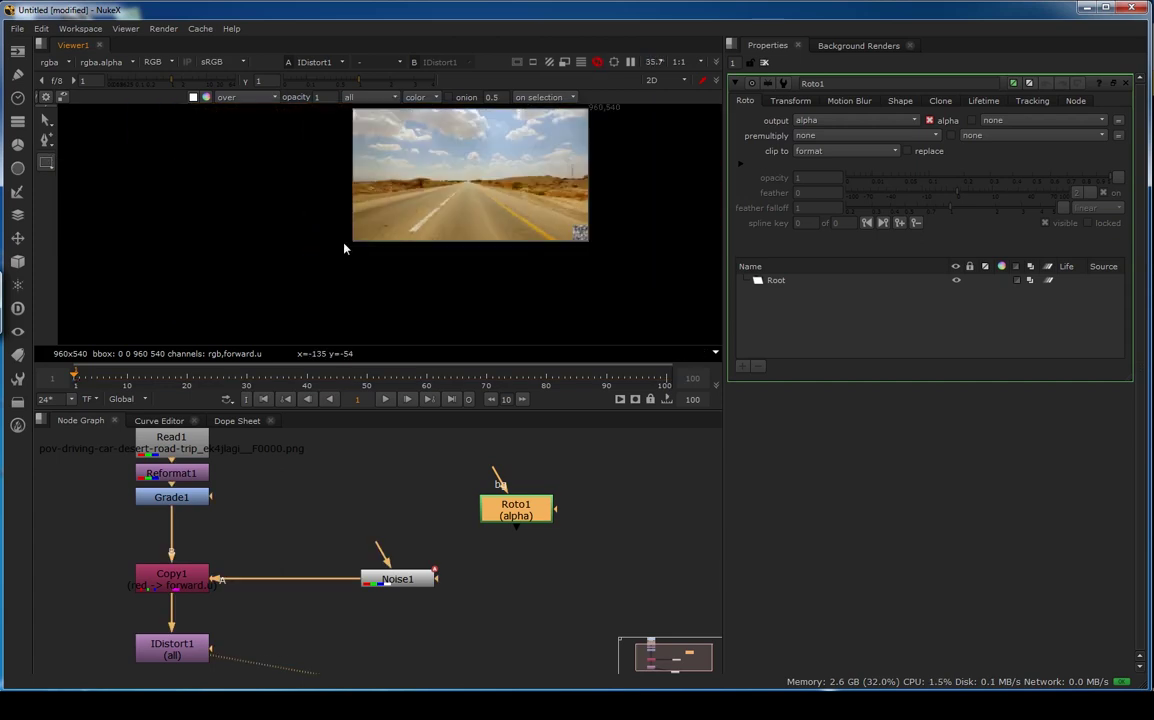
left_click_drag(268, 186, 580, 229)
Connect the Roto node to Noise1's mask input and view the masked noise
left_click_drag(438, 584, 505, 512)
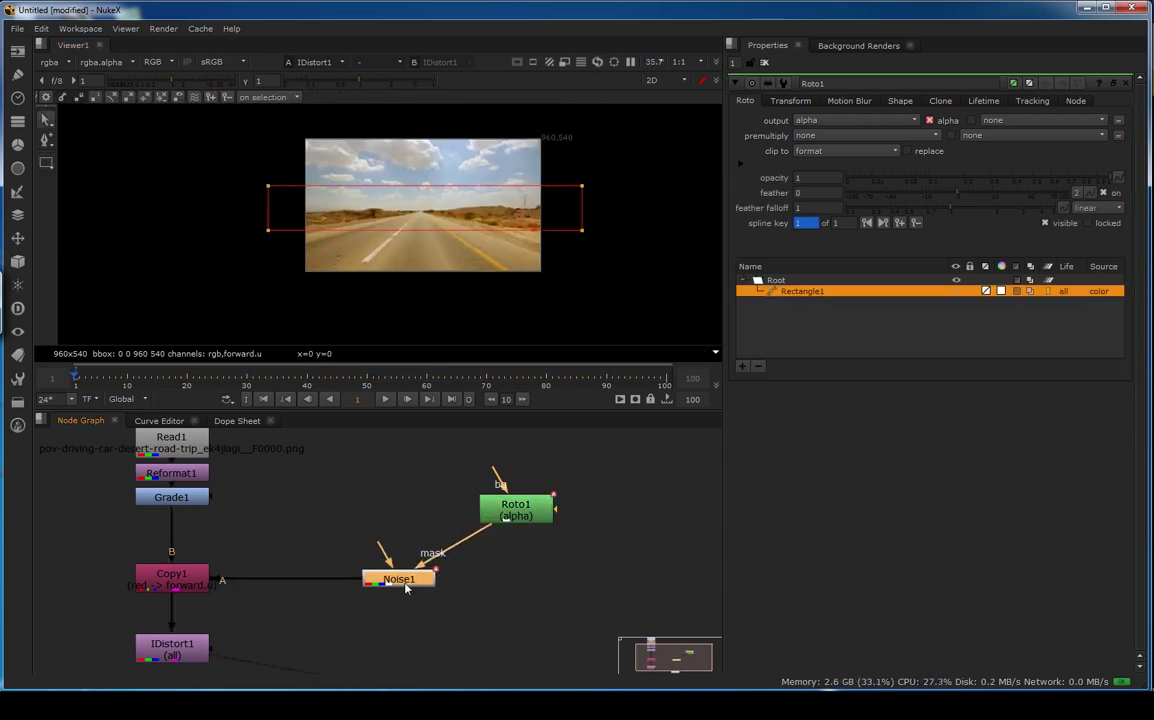
key("1")
left_click(435, 493)
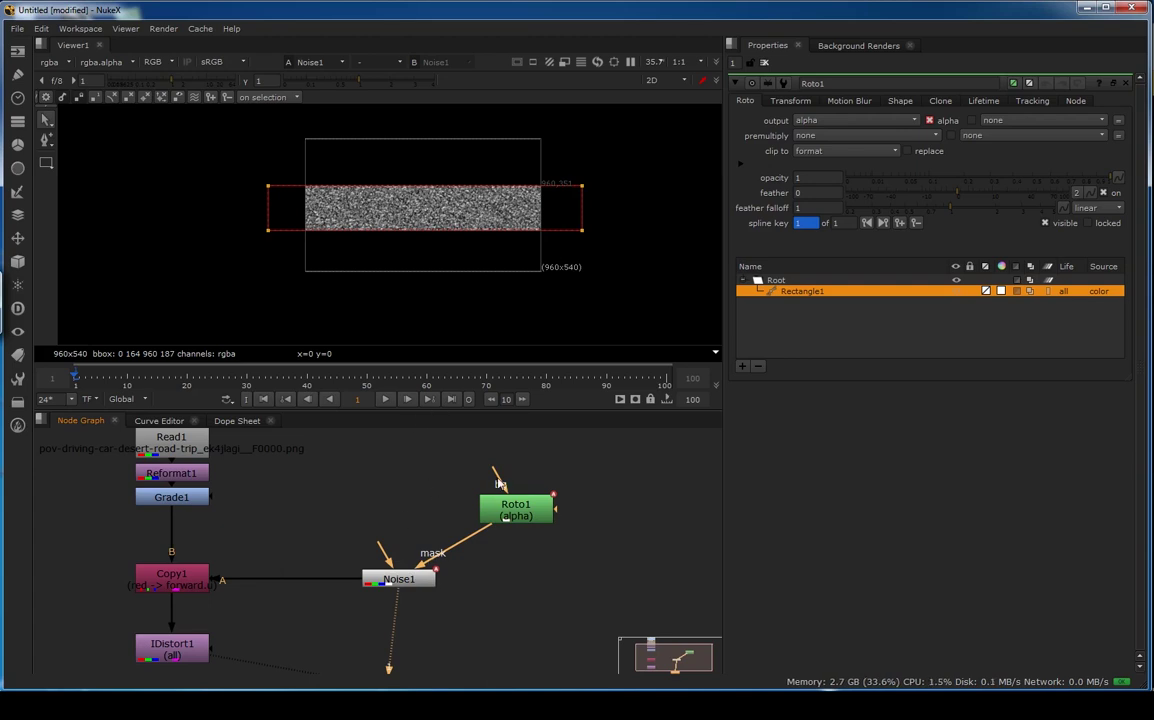
Insert a Blur node between Roto1 and Noise1's mask input, with its size set to 56.5
left_click(505, 503)
key("b")
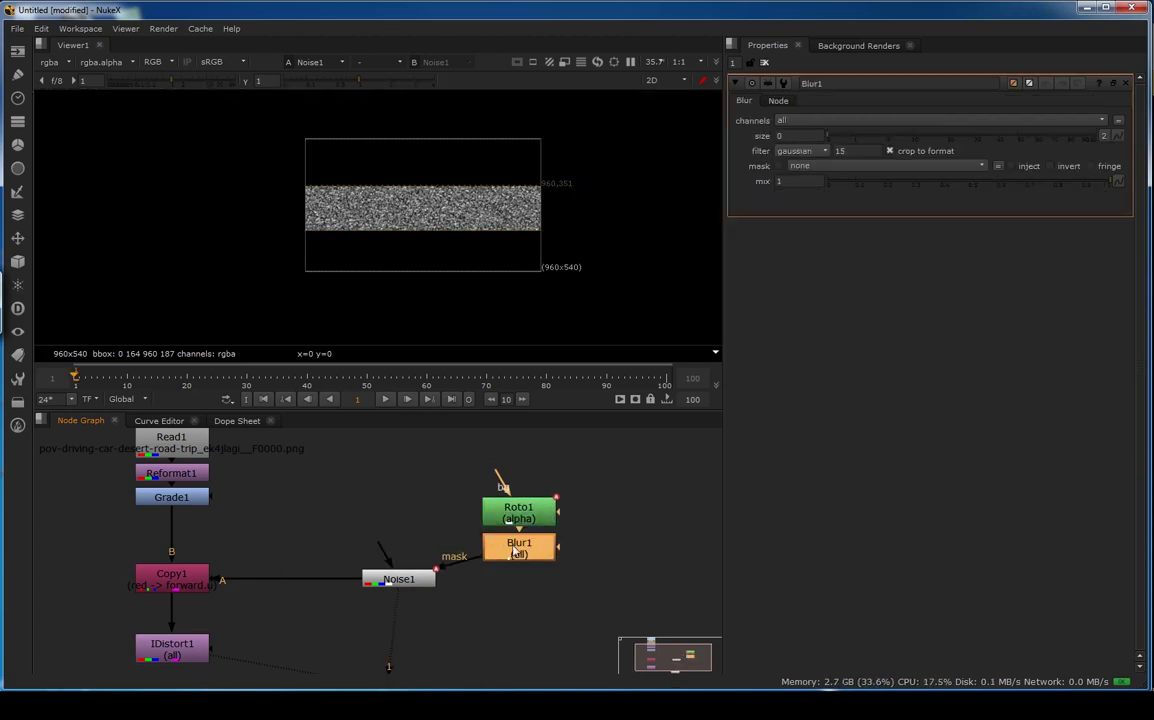
left_click_drag(831, 146, 1030, 141)
View the IDistort1 output, play it back close up in the enlarged viewer to check the masked distortion, and stop playback
middle_click_drag(278, 560, 364, 509)
left_click(264, 526)
key("1")
left_click(264, 599)
key("1")
middle_click_drag(458, 259, 603, 277)
scroll(450, 257, "up", 8)
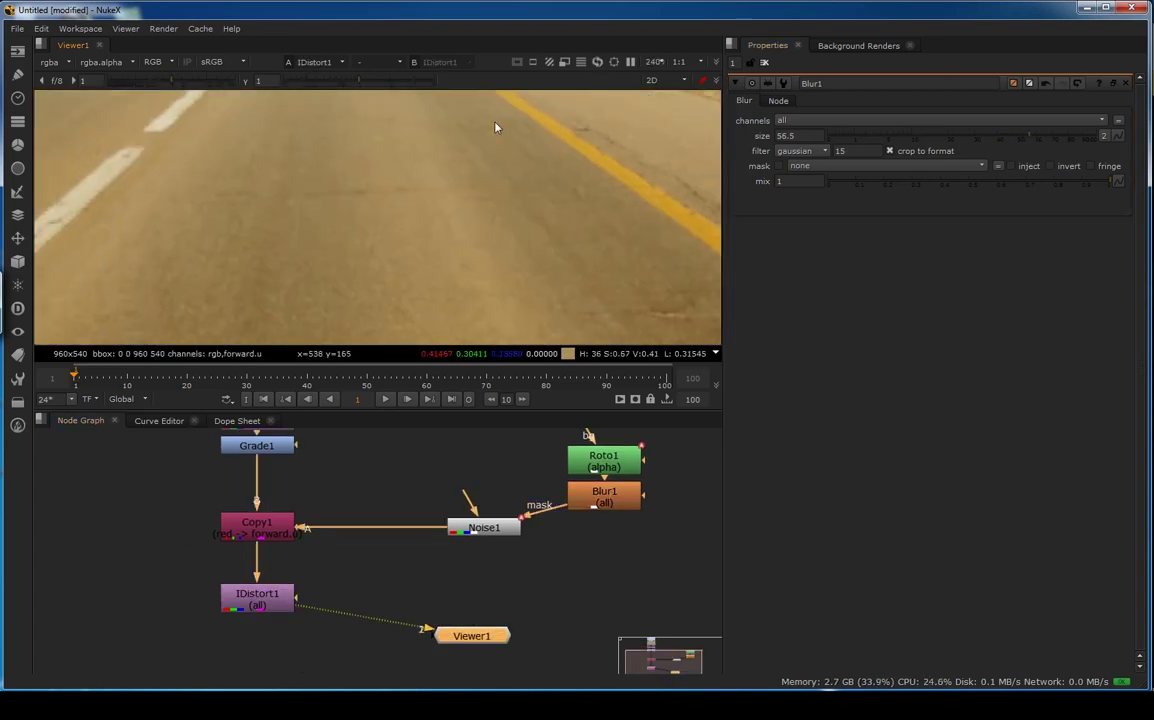
key("l")
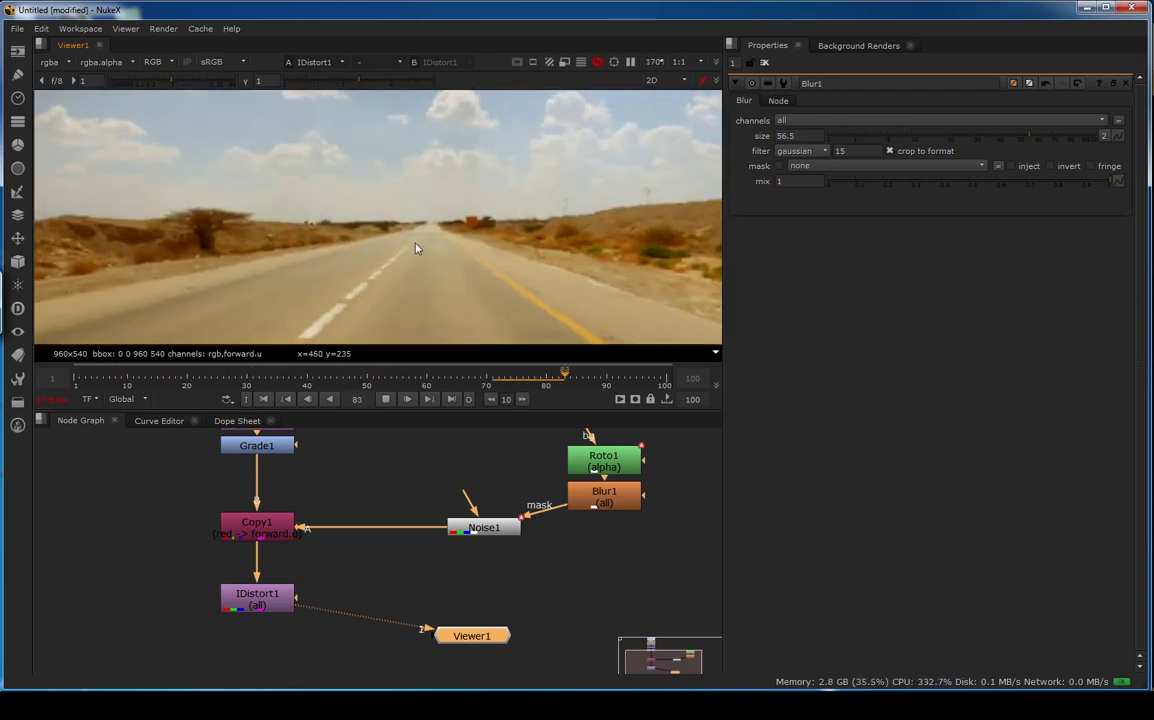
key("space")
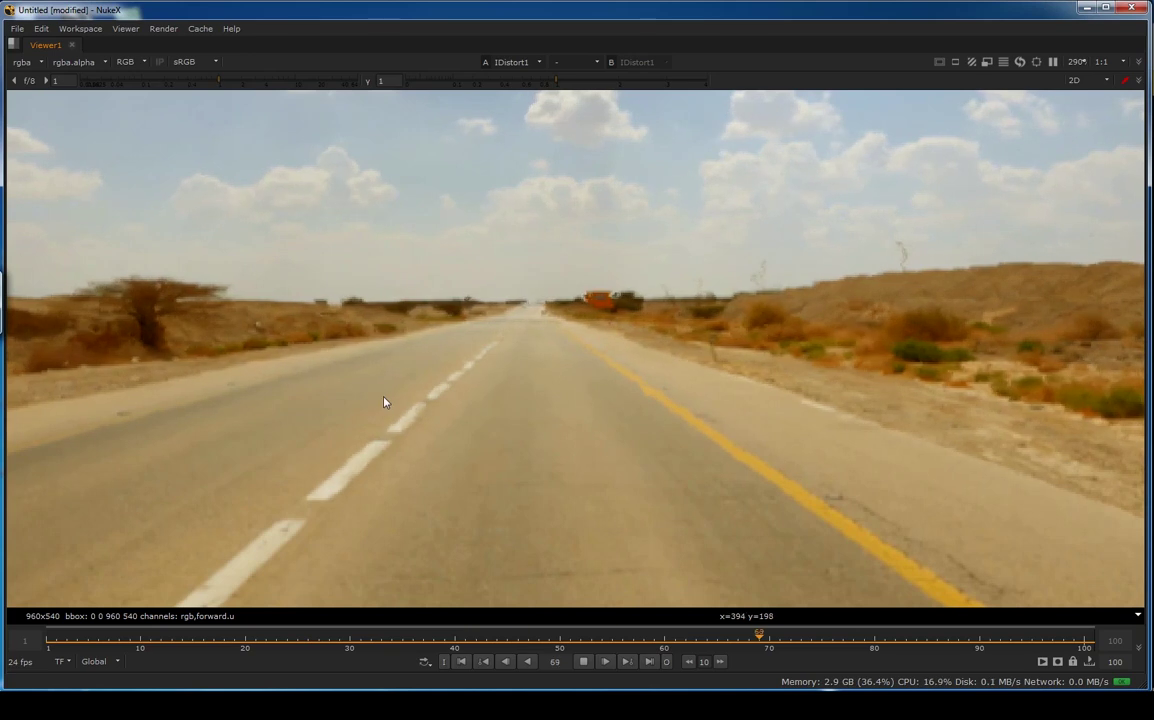
left_click(584, 663)
scroll(355, 337, "up", 2)
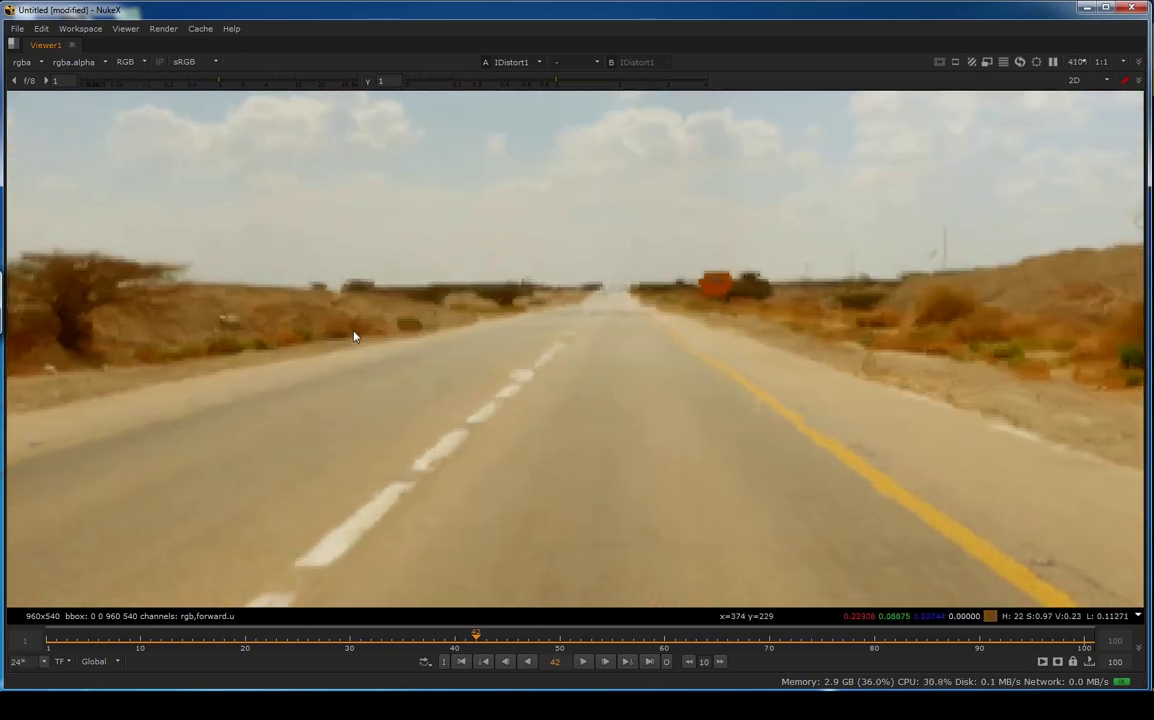
key("space")
View the Noise1 output with its softened mask edge
middle_click_drag(549, 499, 498, 494)
left_click(440, 529)
key("q")
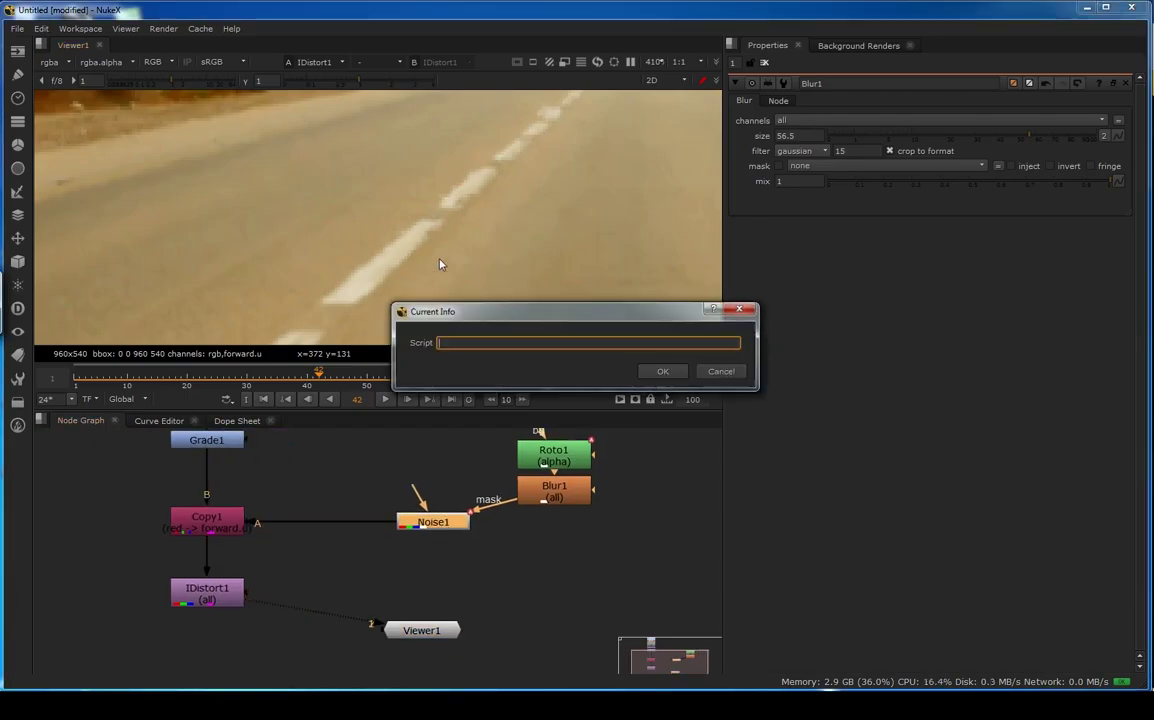
left_click(727, 377)
left_click(440, 526)
key("1")
scroll(404, 260, "down", 4)
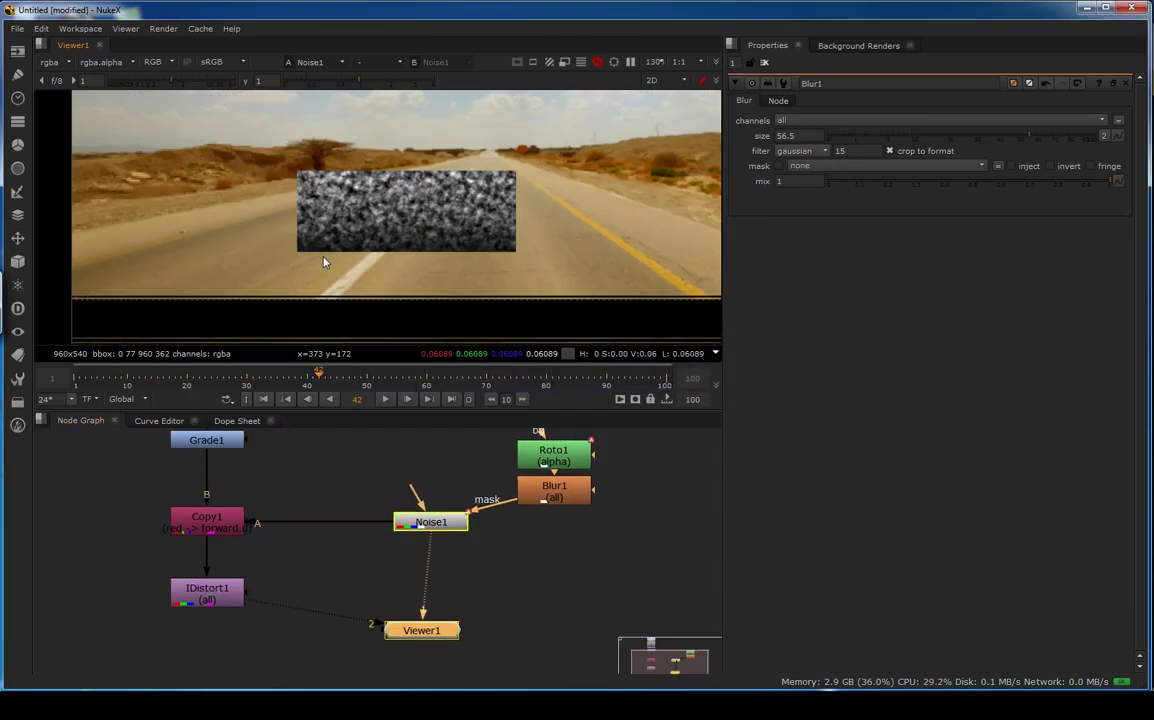
Insert a second Blur node between Noise1 and Copy1 and set its size to 1
left_click(428, 524)
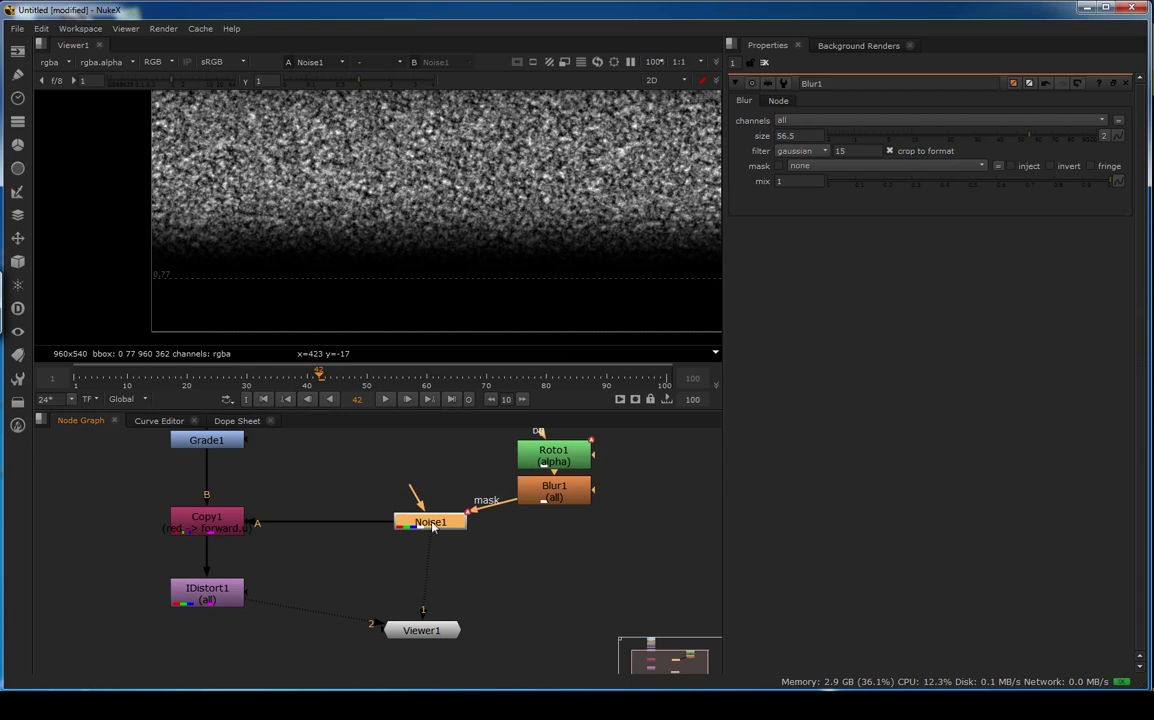
key("Tab")
type("bl")
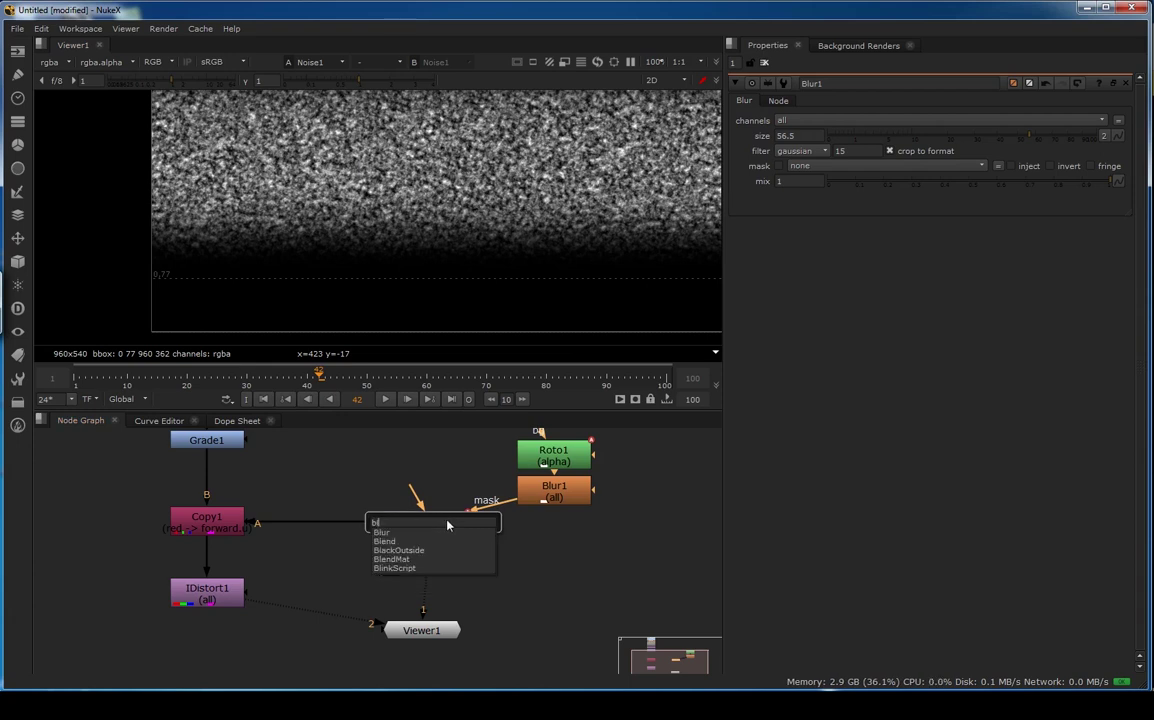
type("ur")
left_click(393, 535)
left_click_drag(438, 546, 343, 525)
scroll(368, 270, "up", 3)
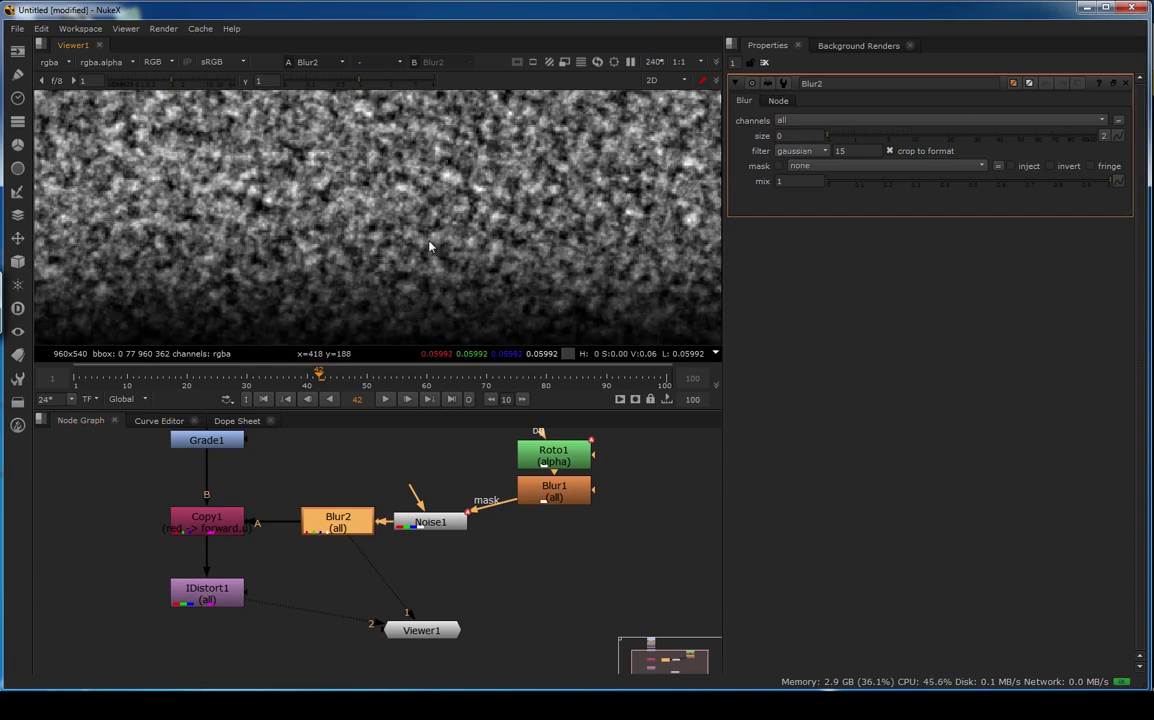
left_click_drag(794, 134, 762, 138)
type("1")
key("Return")
Compare the Noise1 output with the Blur2 output close up in the viewer
middle_click_drag(378, 328, 385, 319)
left_click_drag(366, 557, 424, 525)
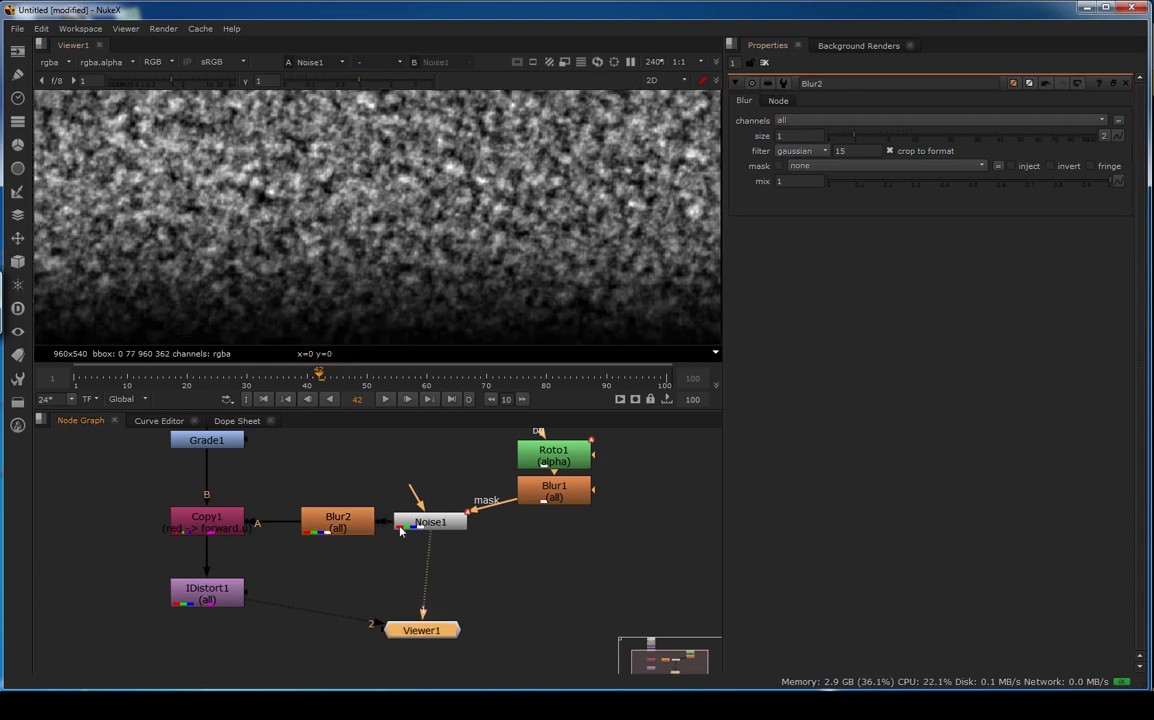
left_click(335, 531)
key("1")
View the IDistort1 output and play back the footage to check the distortion driven by the blurred noise
left_click_drag(267, 577, 116, 642)
key("1")
key("l")
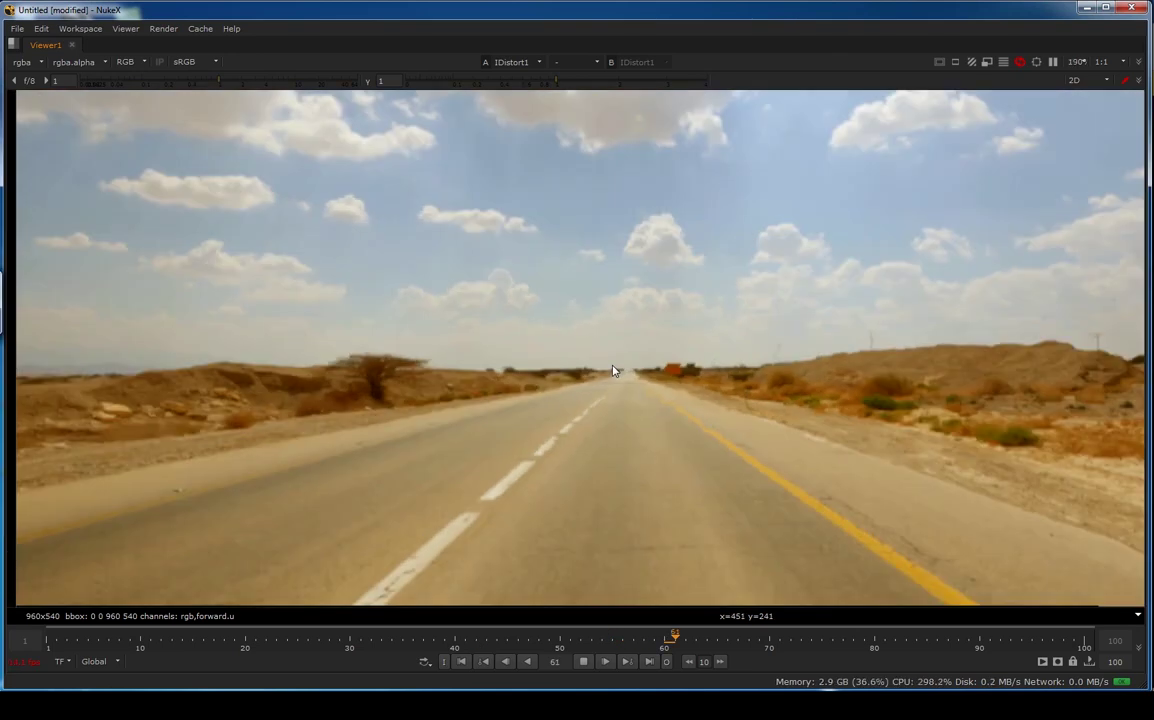